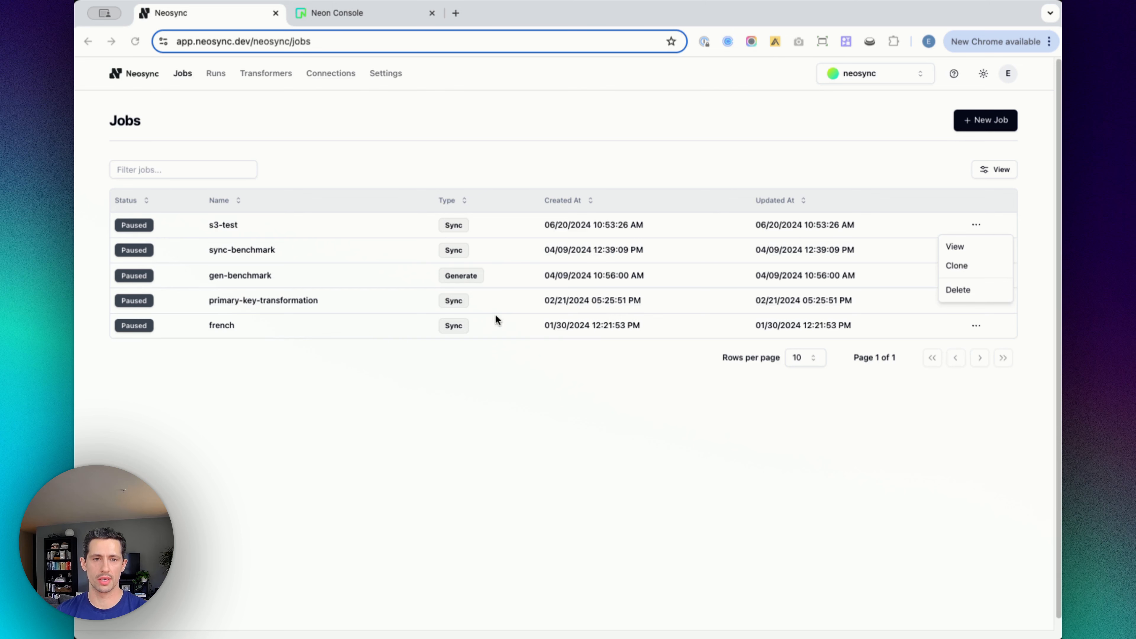
Step: Switch to the Neon Console and run the select * from transactions query in the SQL Editor
{"action": "left_click", "coordinate": [321, 13]}
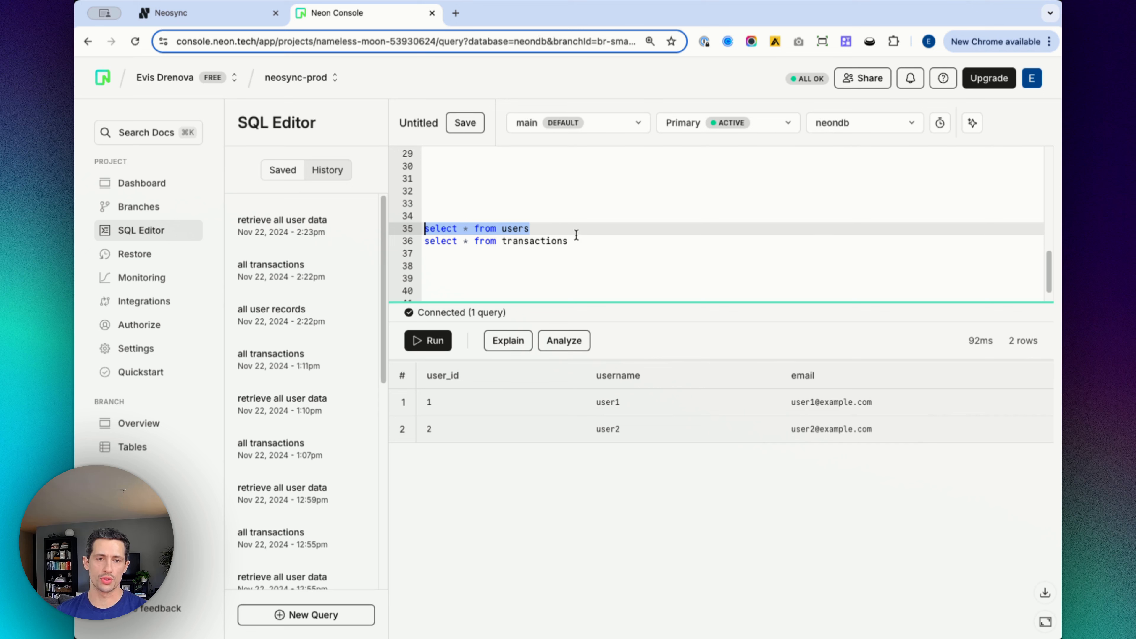
{"action": "left_click", "coordinate": [543, 232]}
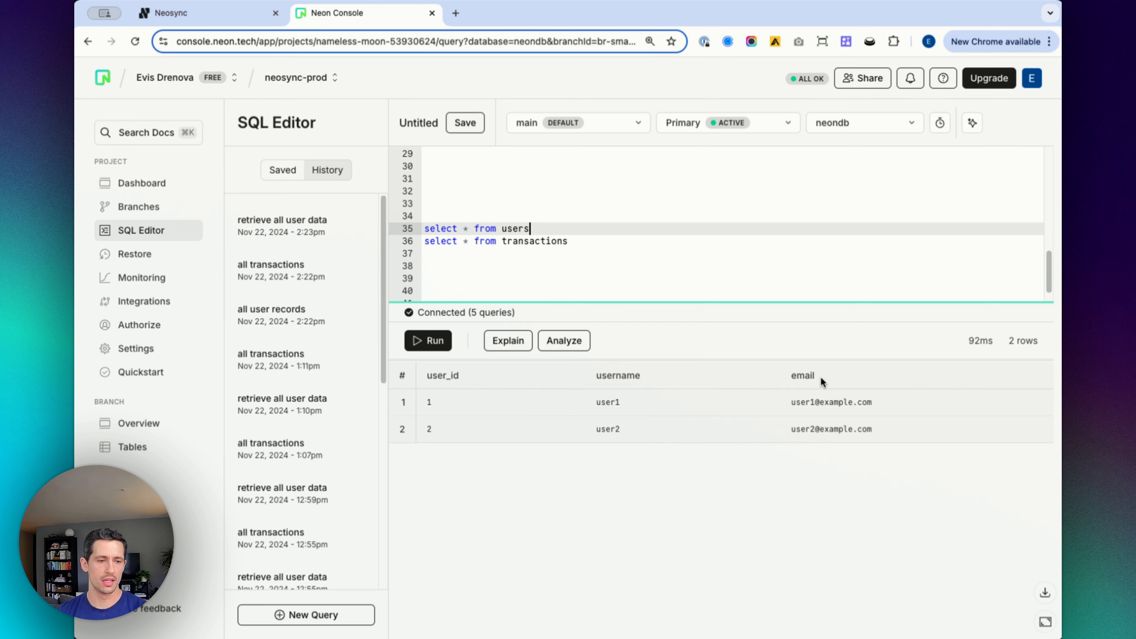
{"action": "left_click", "coordinate": [568, 241]}
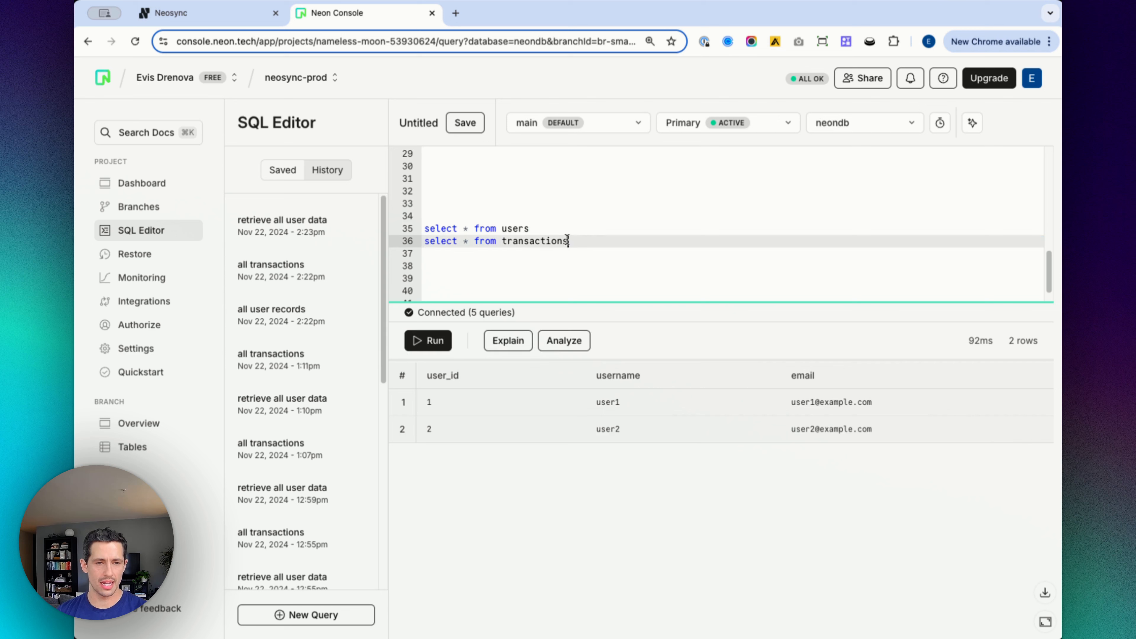
{"action": "left_click_drag", "start_coordinate": [568, 241], "coordinate": [423, 242]}
{"action": "key", "text": "super+Return"}
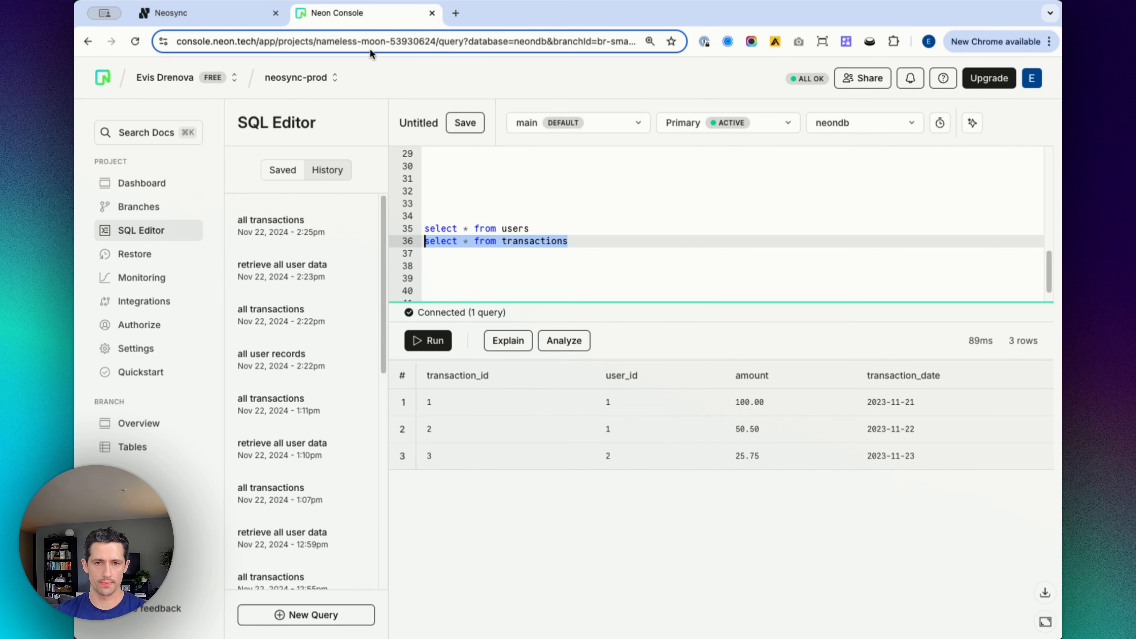
Step: Return to Neosync and start a new Data Synchronization job
{"action": "left_click", "coordinate": [188, 13]}
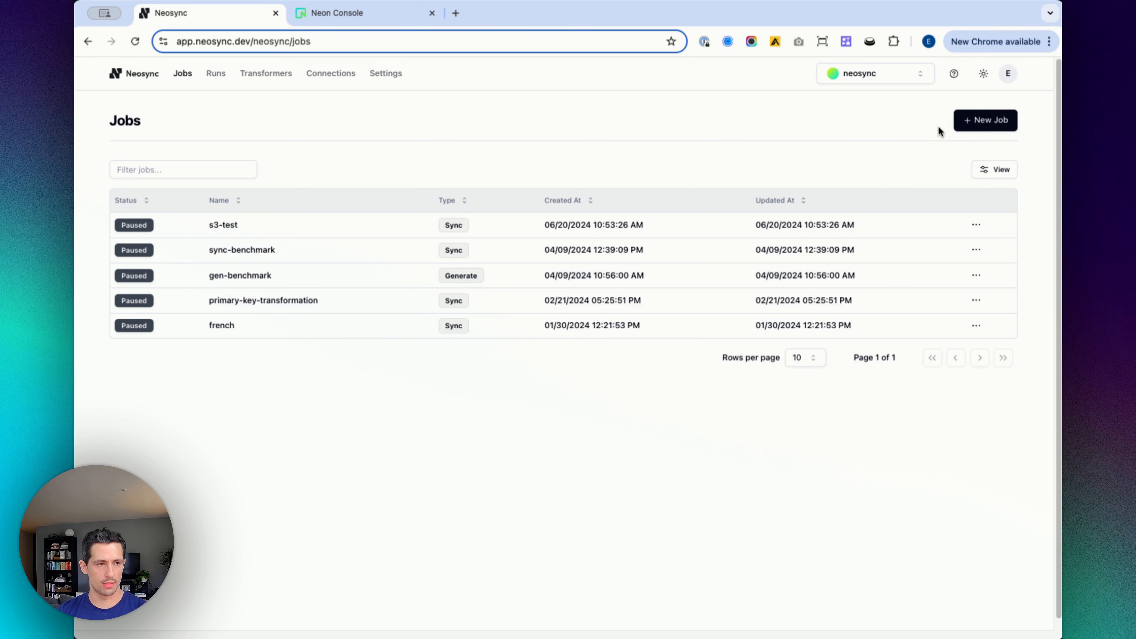
{"action": "left_click", "coordinate": [964, 122]}
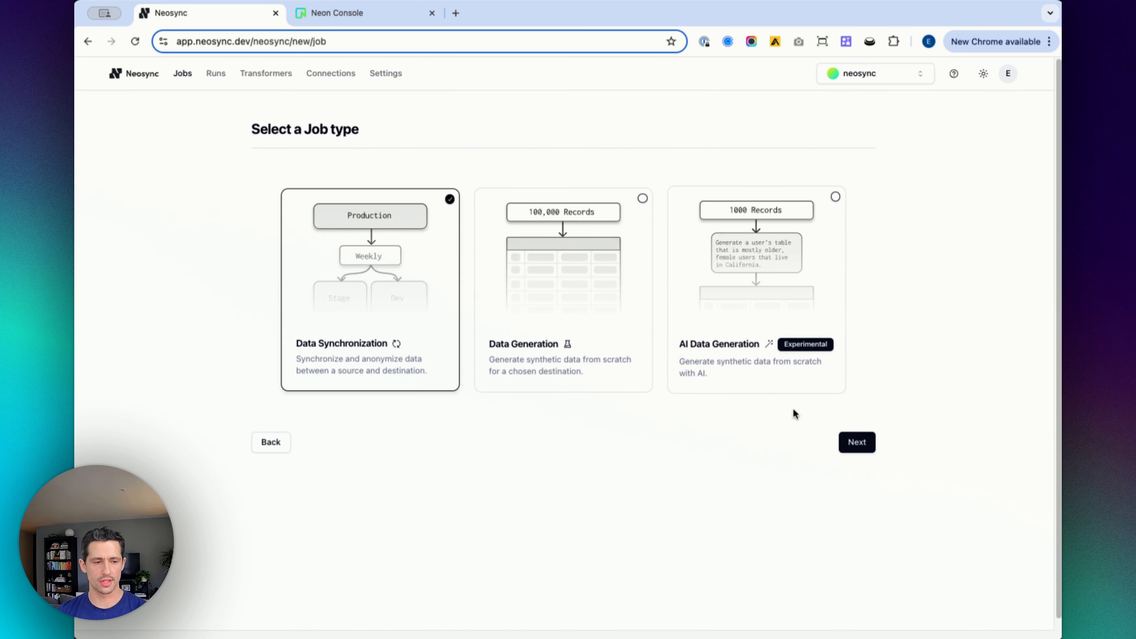
{"action": "left_click", "coordinate": [856, 443]}
Step: Name the job neon-to-stage and continue to the Connect step
{"action": "left_click", "coordinate": [285, 235]}
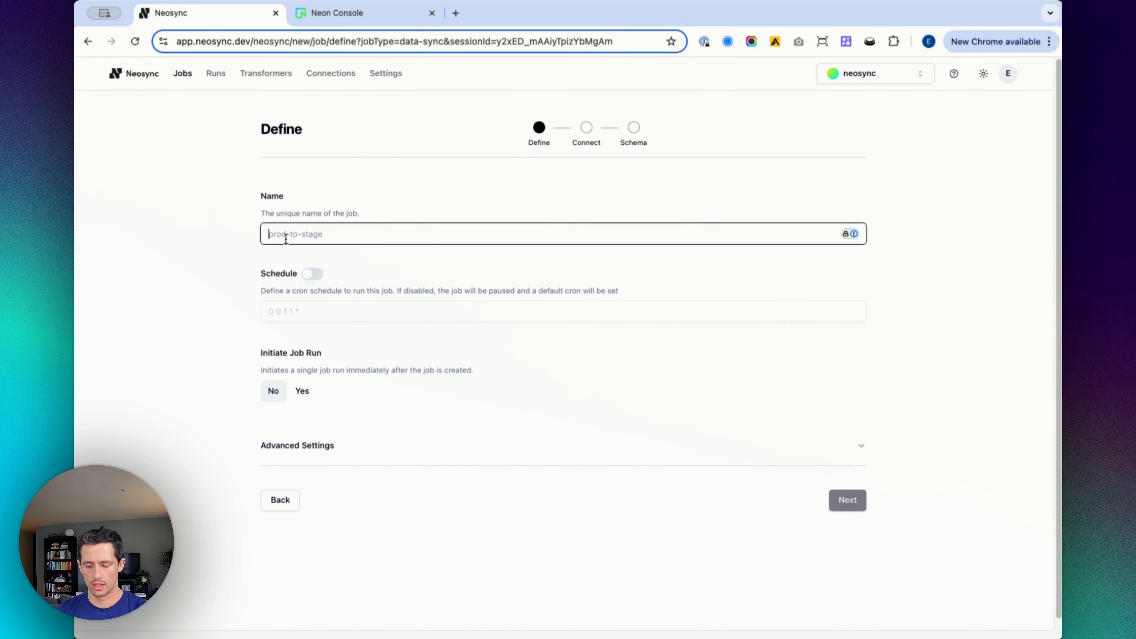
{"action": "type", "text": "neon-to-"}
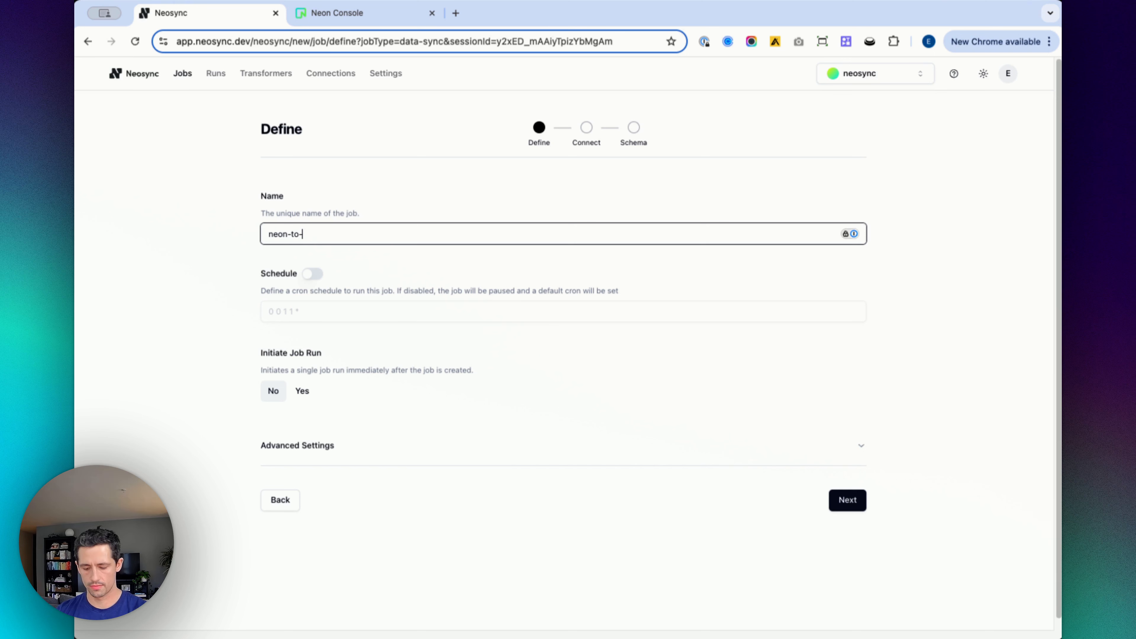
{"action": "type", "text": "stage"}
{"action": "left_click", "coordinate": [847, 500]}
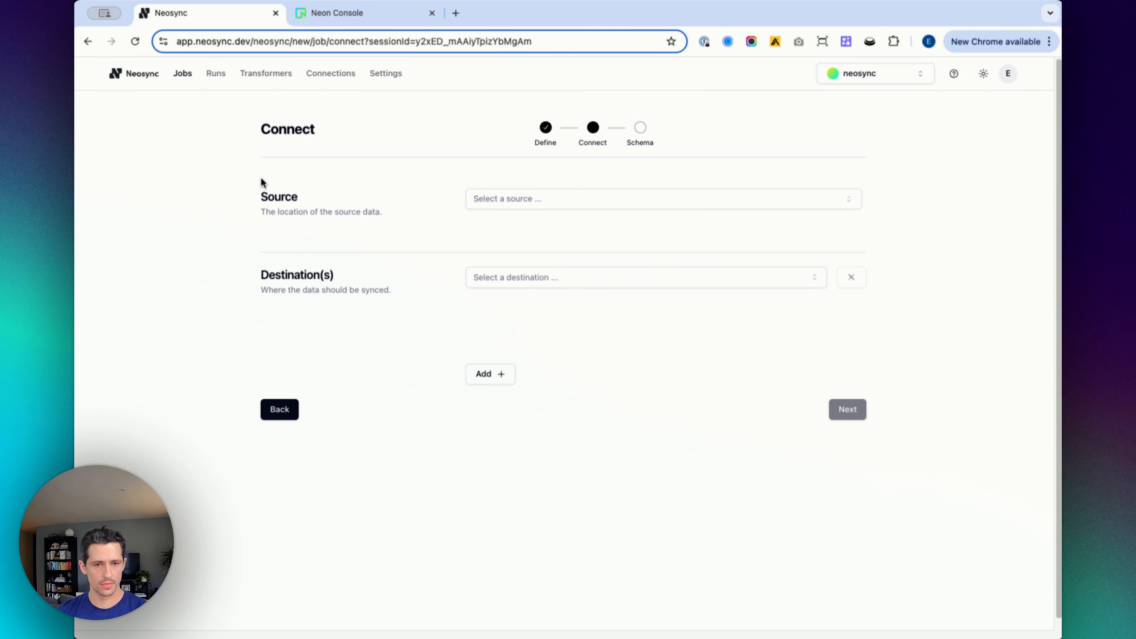
Step: Choose test-prod-db as the source and test-stage-db as the destination
{"action": "left_click", "coordinate": [565, 199]}
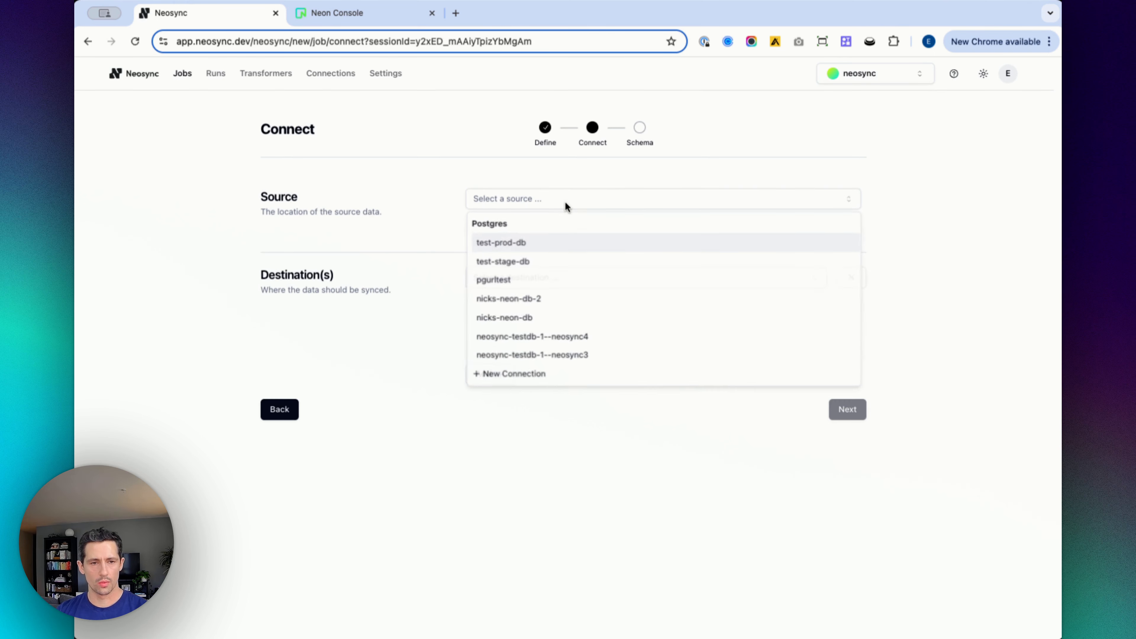
{"action": "left_click", "coordinate": [521, 243]}
{"action": "left_click", "coordinate": [504, 367]}
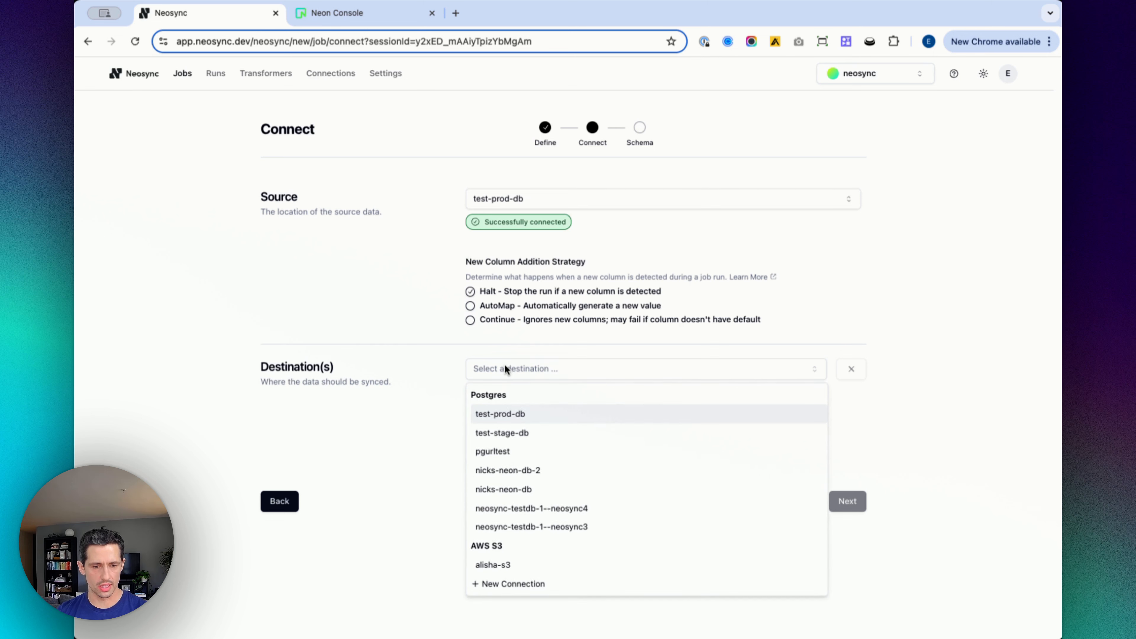
{"action": "left_click", "coordinate": [513, 433]}
Step: Enable Truncate Before Insert and Truncate Cascade for the destination, then continue to the Schema step
{"action": "scroll", "coordinate": [418, 270], "scroll_direction": "down", "scroll_amount": 3}
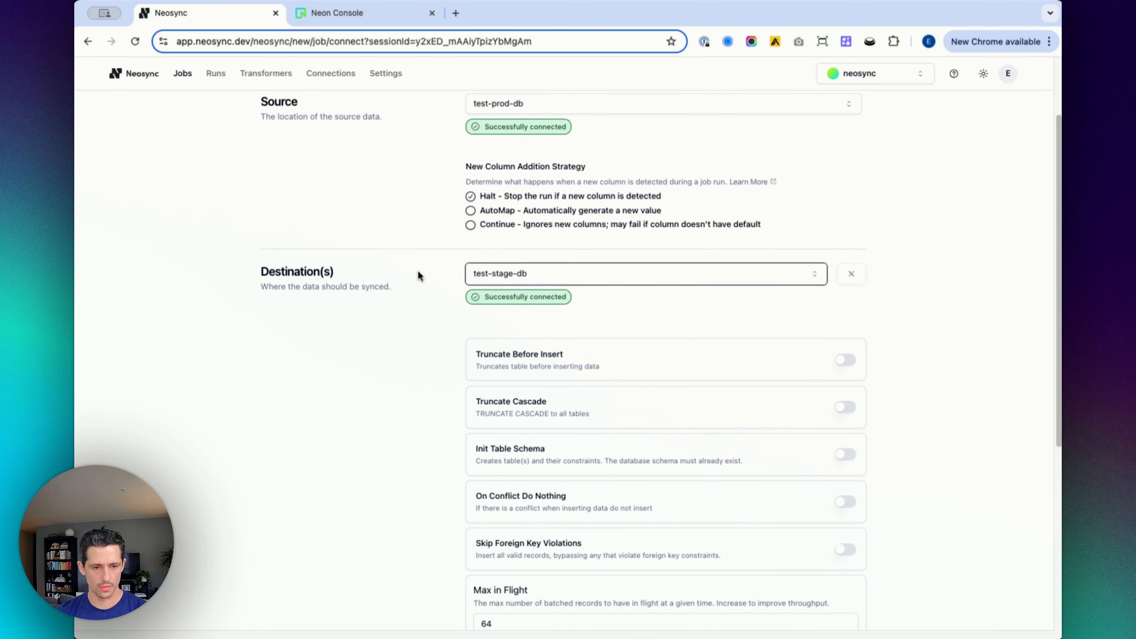
{"action": "scroll", "coordinate": [370, 305], "scroll_direction": "down", "scroll_amount": 2}
{"action": "left_click", "coordinate": [852, 296]}
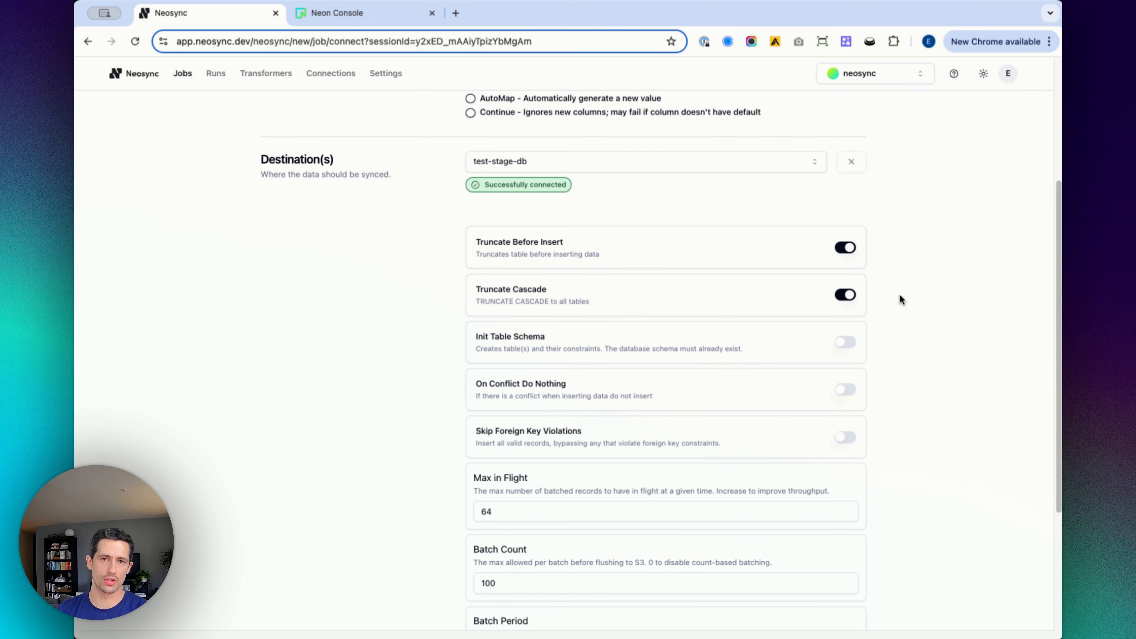
{"action": "scroll", "coordinate": [900, 295], "scroll_direction": "down", "scroll_amount": 4}
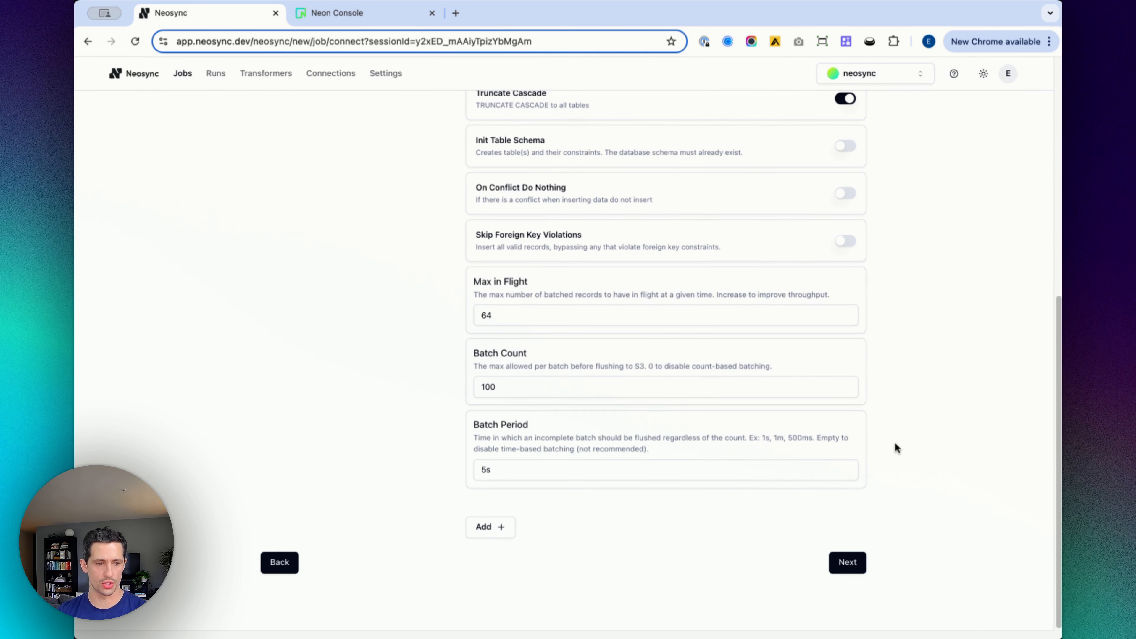
{"action": "left_click", "coordinate": [847, 562]}
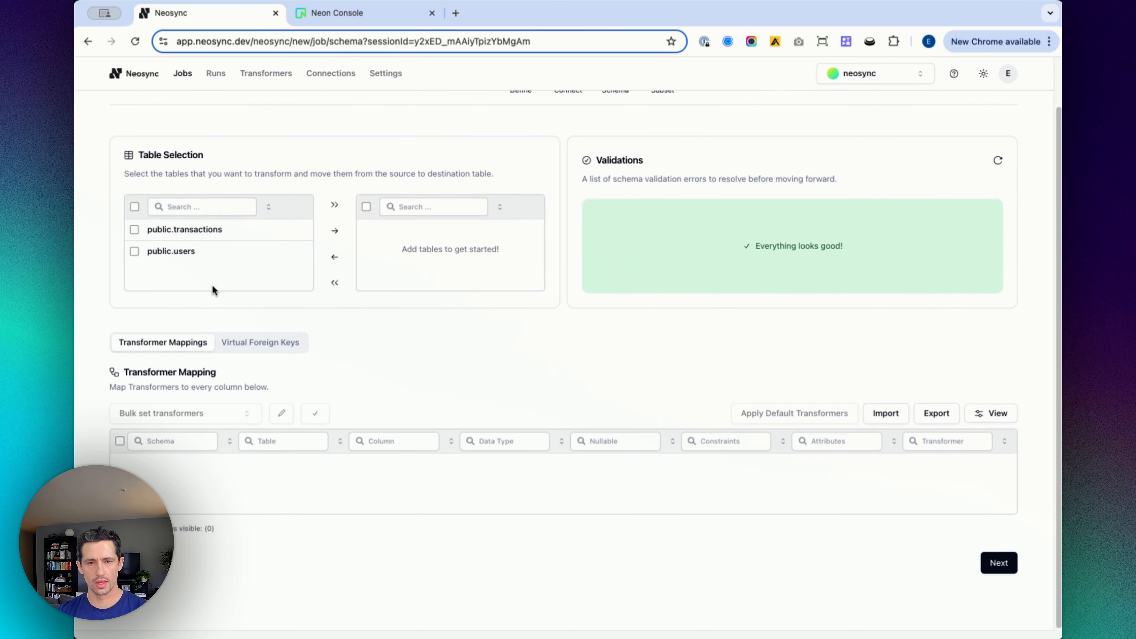
Step: Move all source tables into the job's selected tables
{"action": "scroll", "coordinate": [409, 322], "scroll_direction": "up", "scroll_amount": 1}
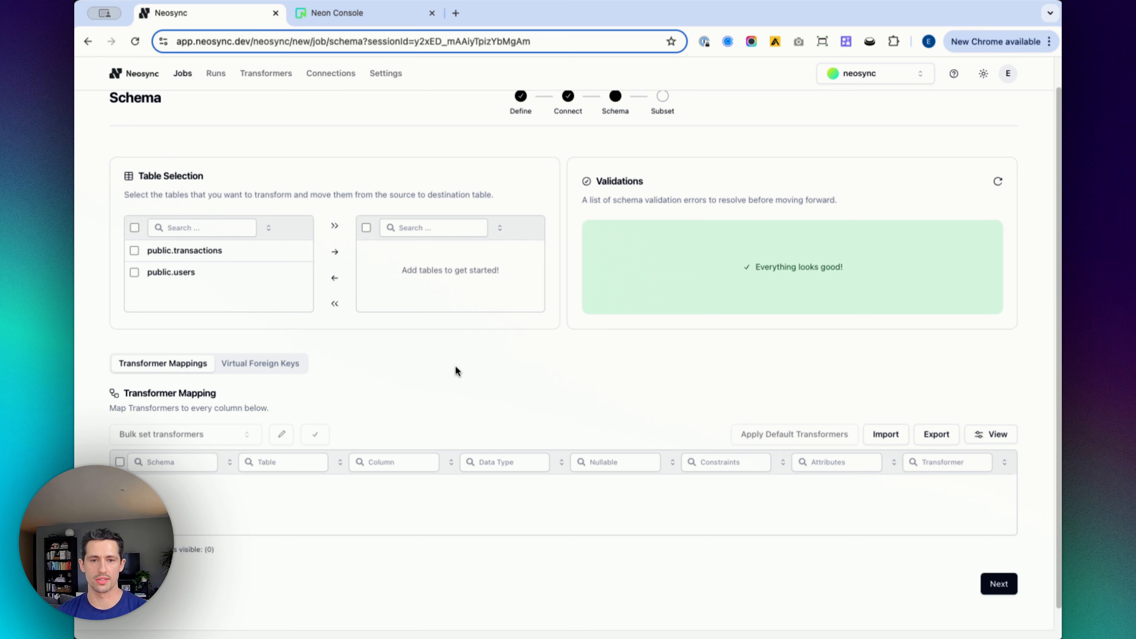
{"action": "left_click", "coordinate": [334, 225]}
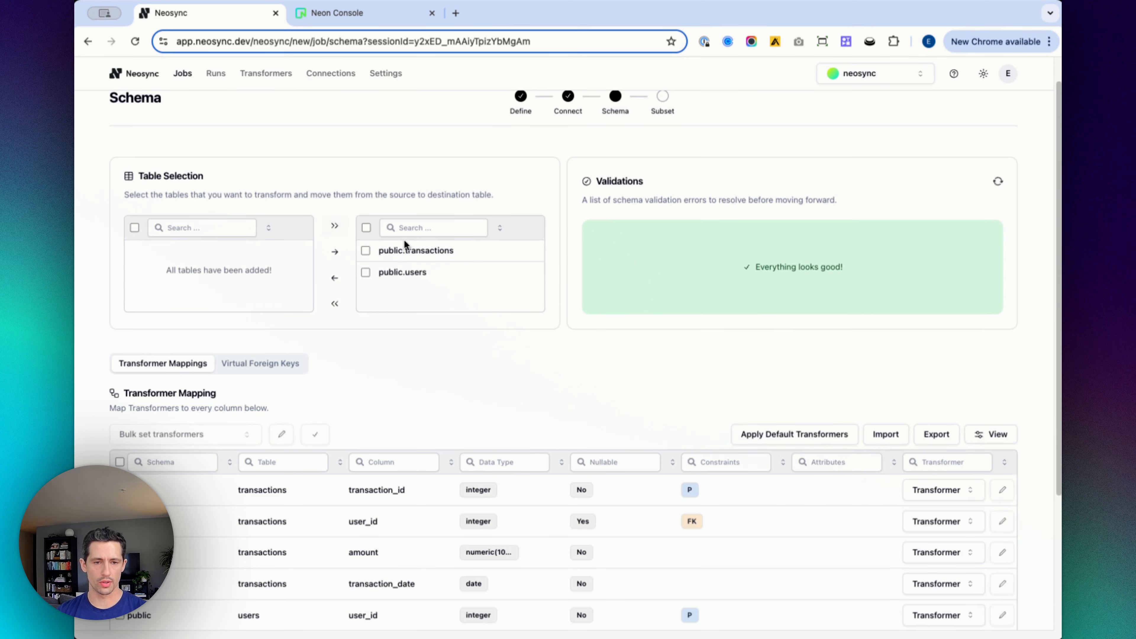
{"action": "scroll", "coordinate": [420, 243], "scroll_direction": "down", "scroll_amount": 3}
{"action": "scroll", "coordinate": [419, 242], "scroll_direction": "down", "scroll_amount": 2}
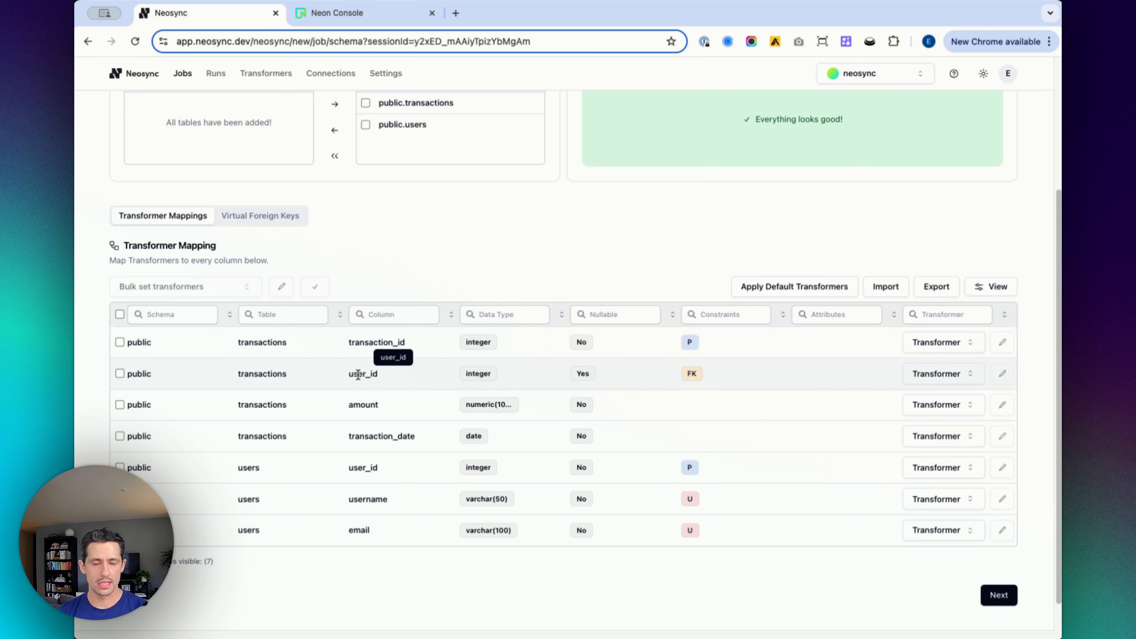
Step: Set transaction_id to Use Column Default and the transactions user_id to Passthrough
{"action": "mouse_move", "coordinate": [694, 372]}
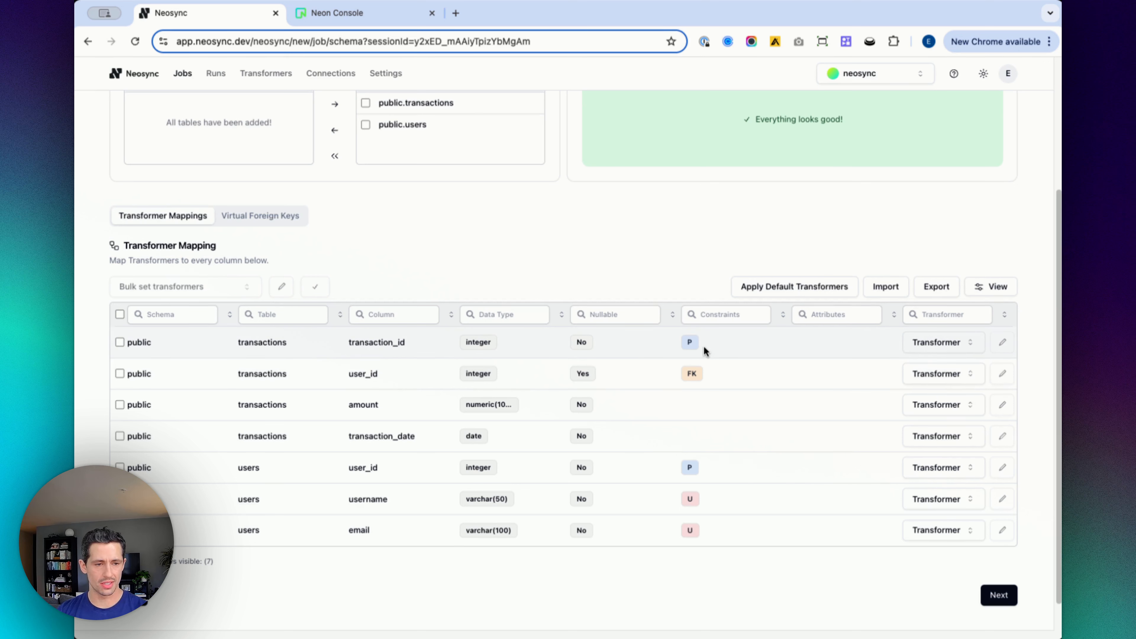
{"action": "left_click", "coordinate": [911, 342]}
{"action": "left_click", "coordinate": [892, 578]}
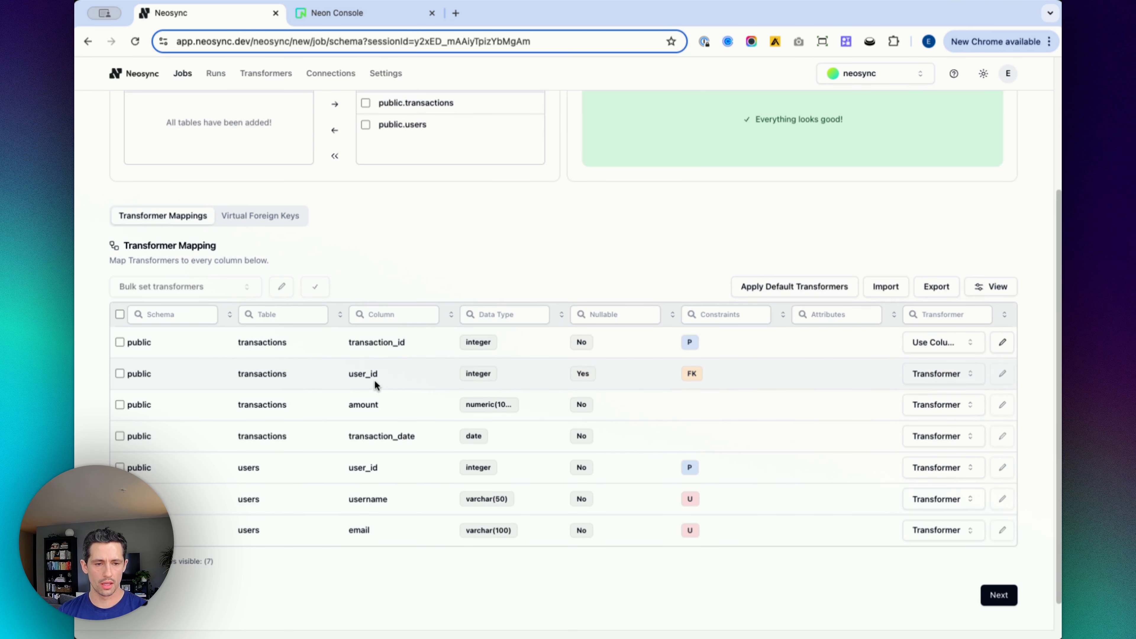
{"action": "left_click", "coordinate": [937, 373]}
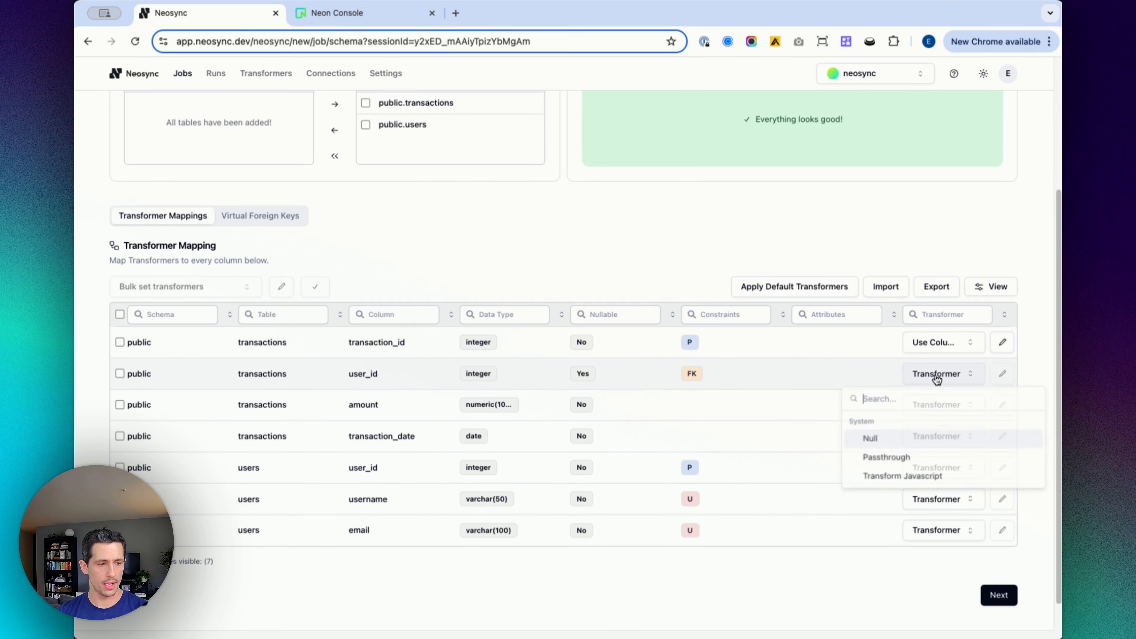
{"action": "left_click", "coordinate": [912, 462]}
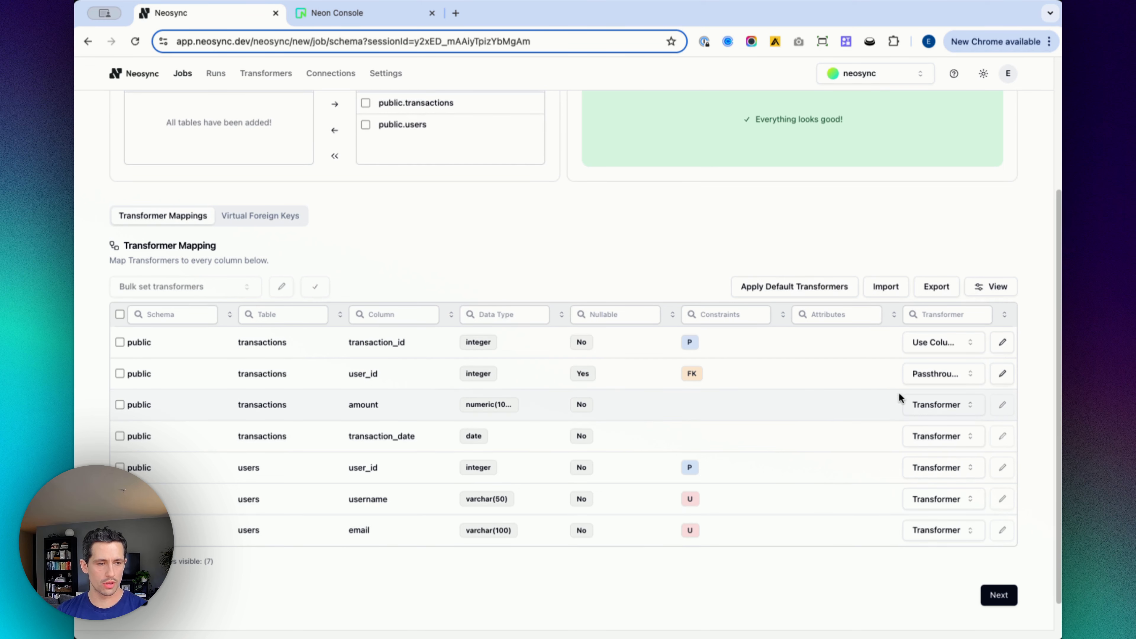
Step: Set the amount column to Generate Float64 with a minimum value of 10 and save it
{"action": "left_click", "coordinate": [948, 405]}
{"action": "left_click", "coordinate": [930, 470]}
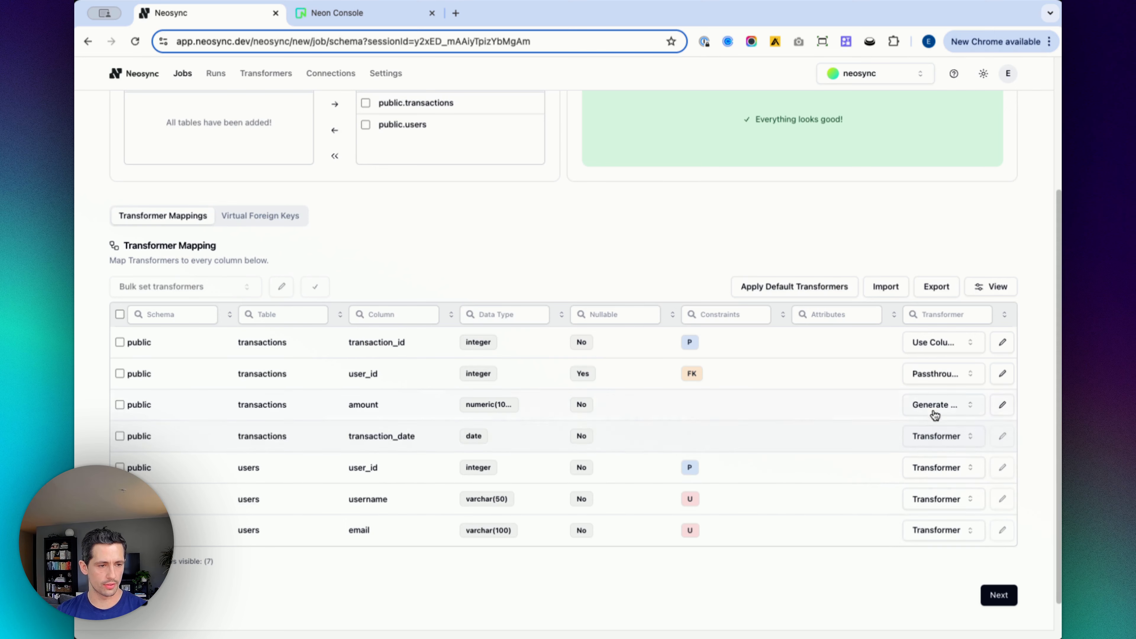
{"action": "left_click", "coordinate": [1002, 405]}
{"action": "left_click", "coordinate": [658, 335]}
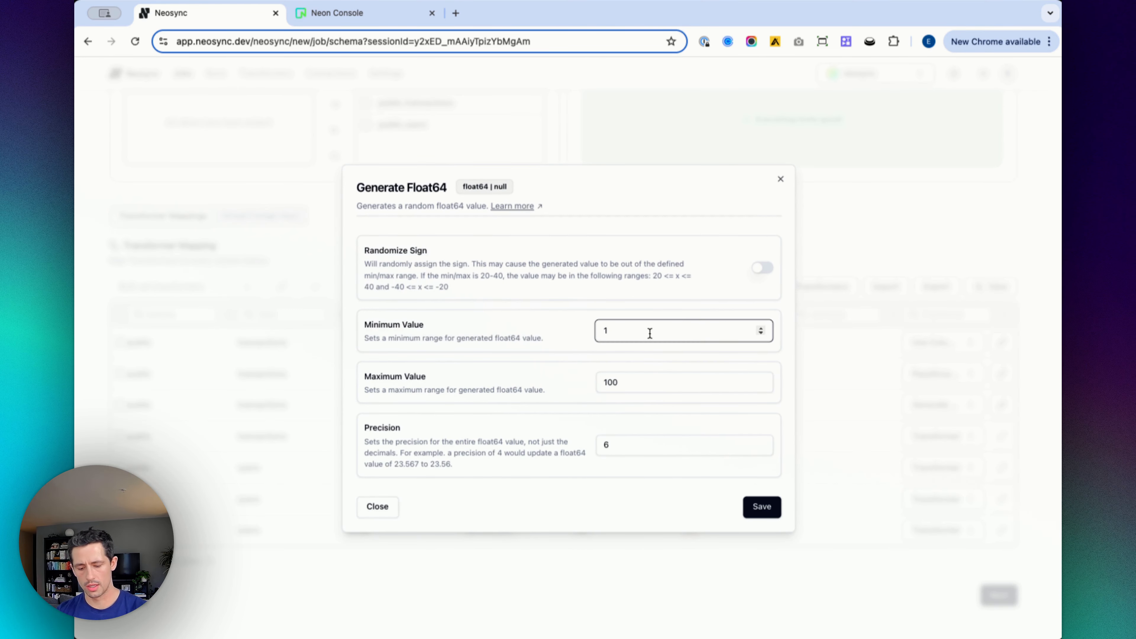
{"action": "type", "text": "0"}
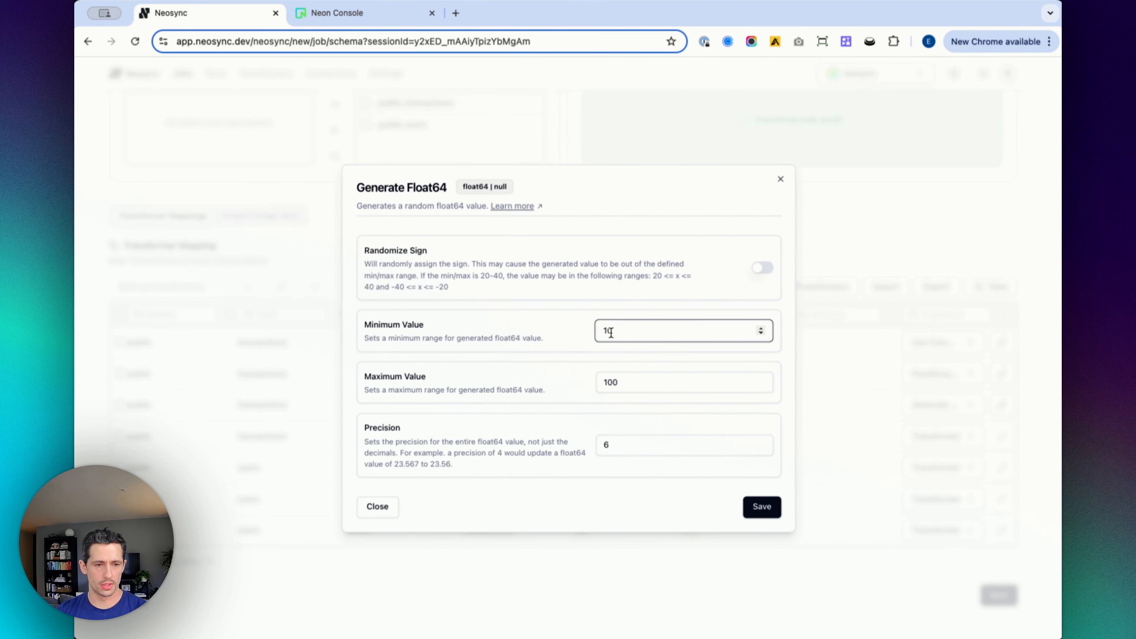
{"action": "left_click", "coordinate": [762, 507]}
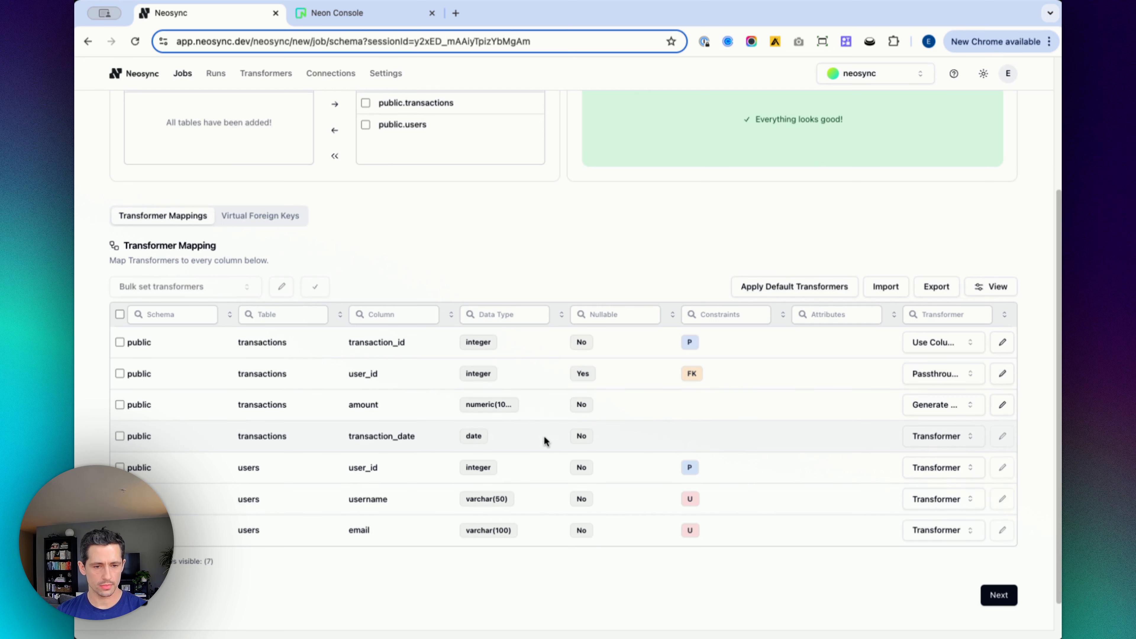
Step: Set transaction_date to Generate UTC Timestamp and the users user_id to Use Column Default
{"action": "left_click", "coordinate": [957, 436]}
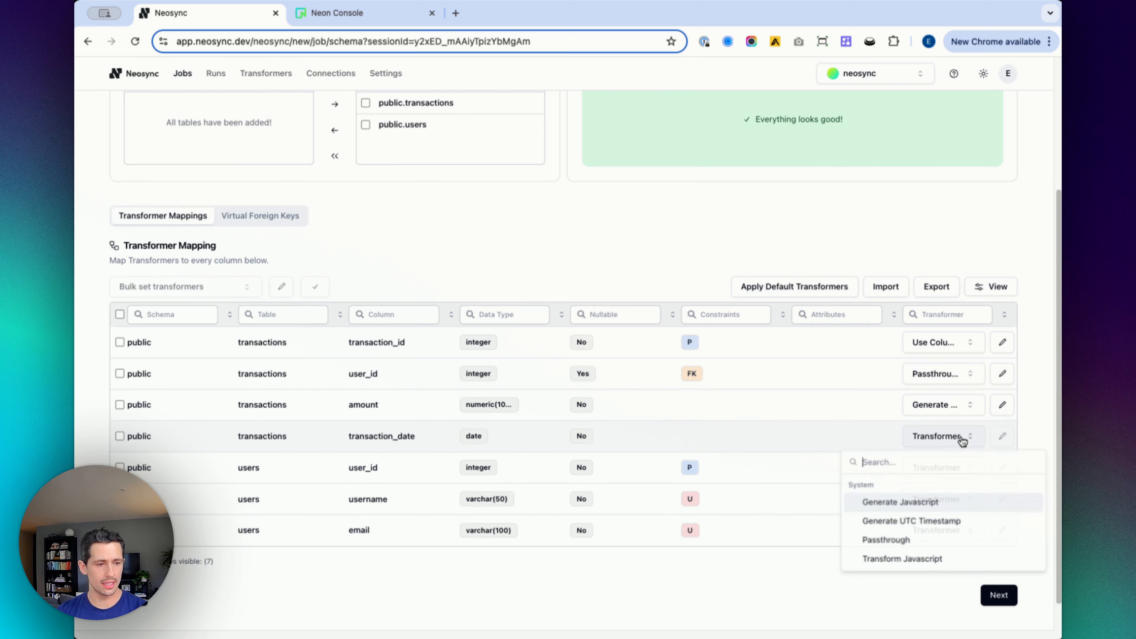
{"action": "left_click", "coordinate": [917, 523]}
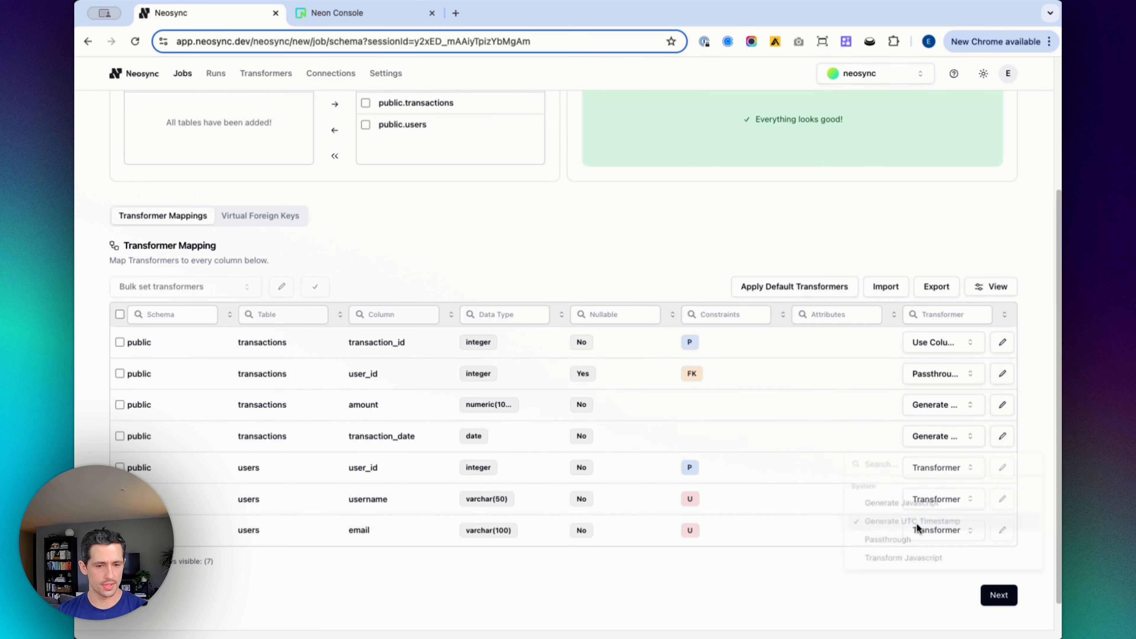
{"action": "left_click", "coordinate": [931, 473]}
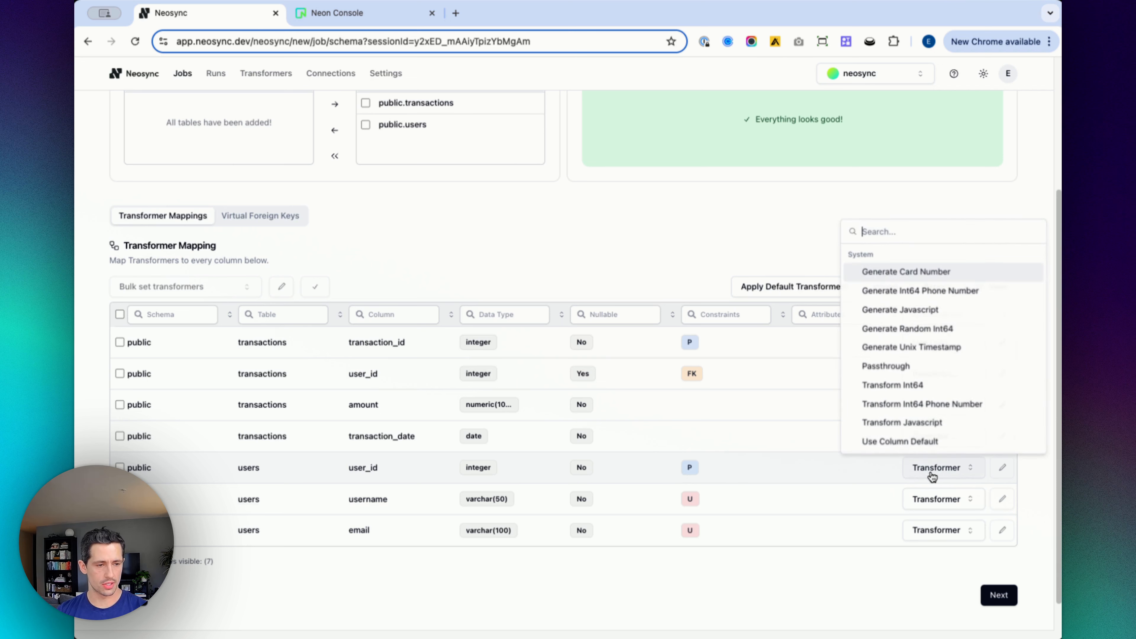
{"action": "left_click", "coordinate": [894, 436]}
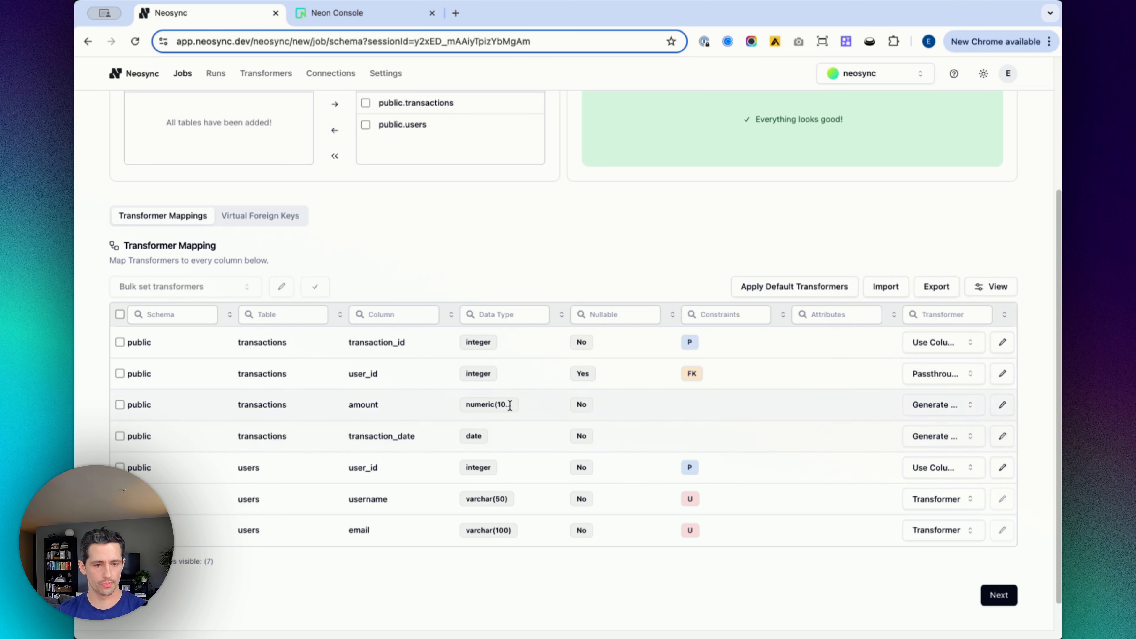
Step: Set the username column to Generate Username and the email column to Transform Email
{"action": "left_click", "coordinate": [921, 501]}
{"action": "scroll", "coordinate": [906, 415], "scroll_direction": "down", "scroll_amount": 6}
{"action": "scroll", "coordinate": [907, 415], "scroll_direction": "down", "scroll_amount": 1}
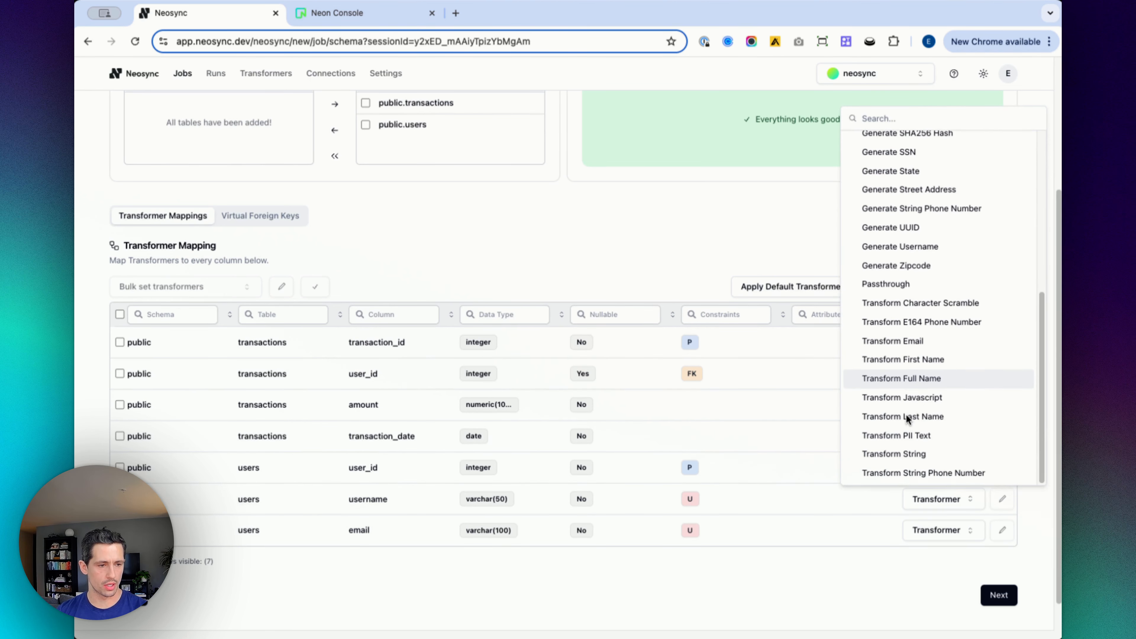
{"action": "left_click", "coordinate": [929, 246]}
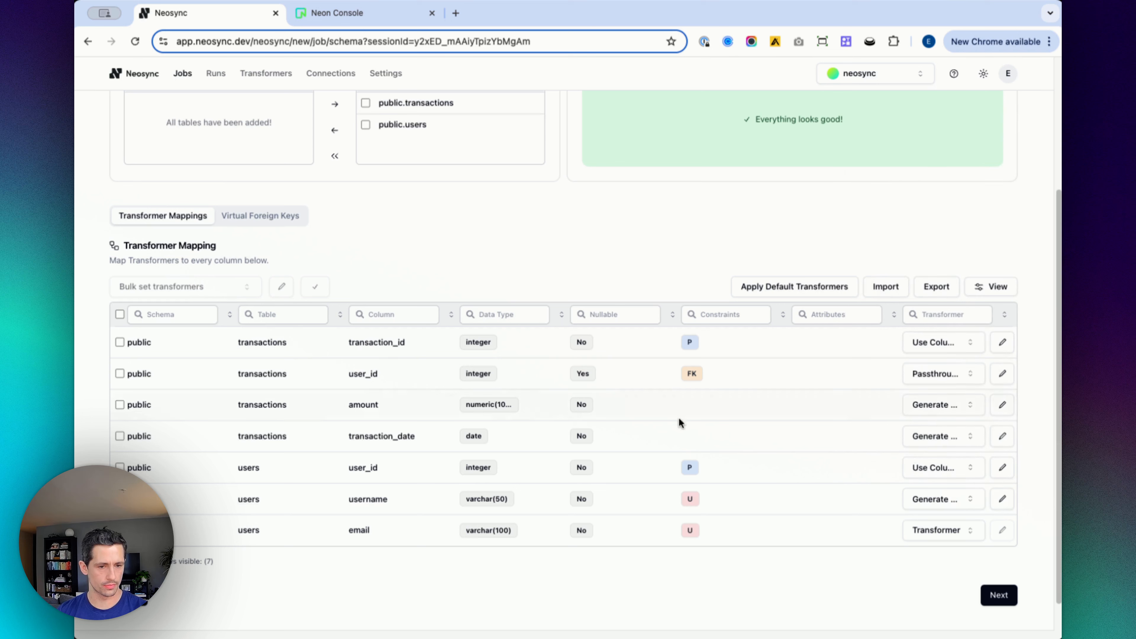
{"action": "left_click", "coordinate": [929, 531]}
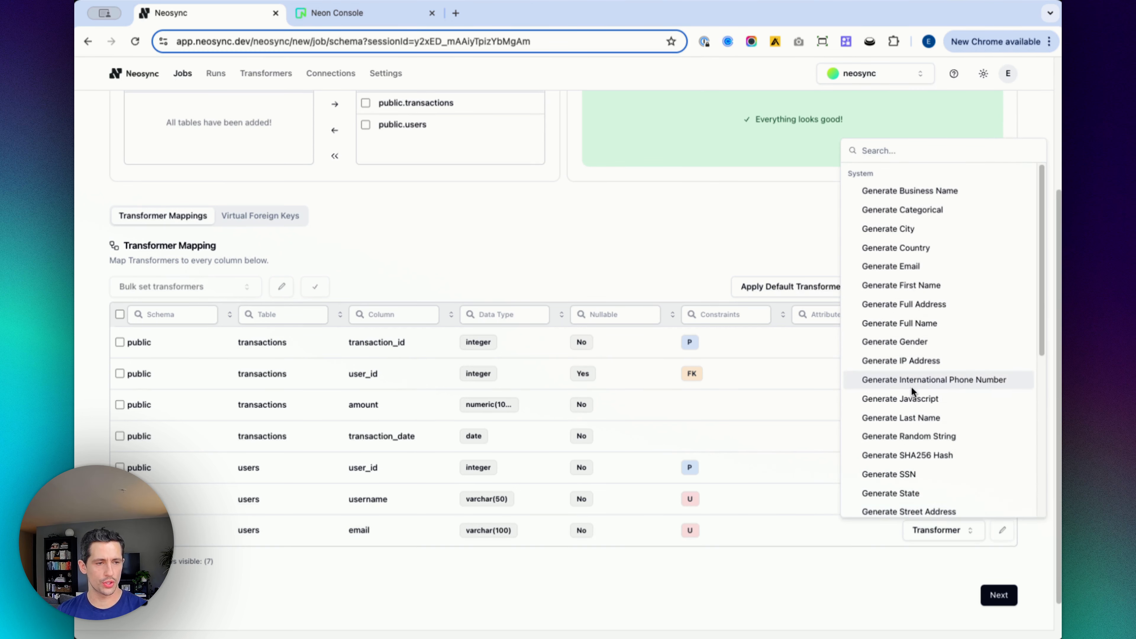
{"action": "scroll", "coordinate": [911, 386], "scroll_direction": "down", "scroll_amount": 6}
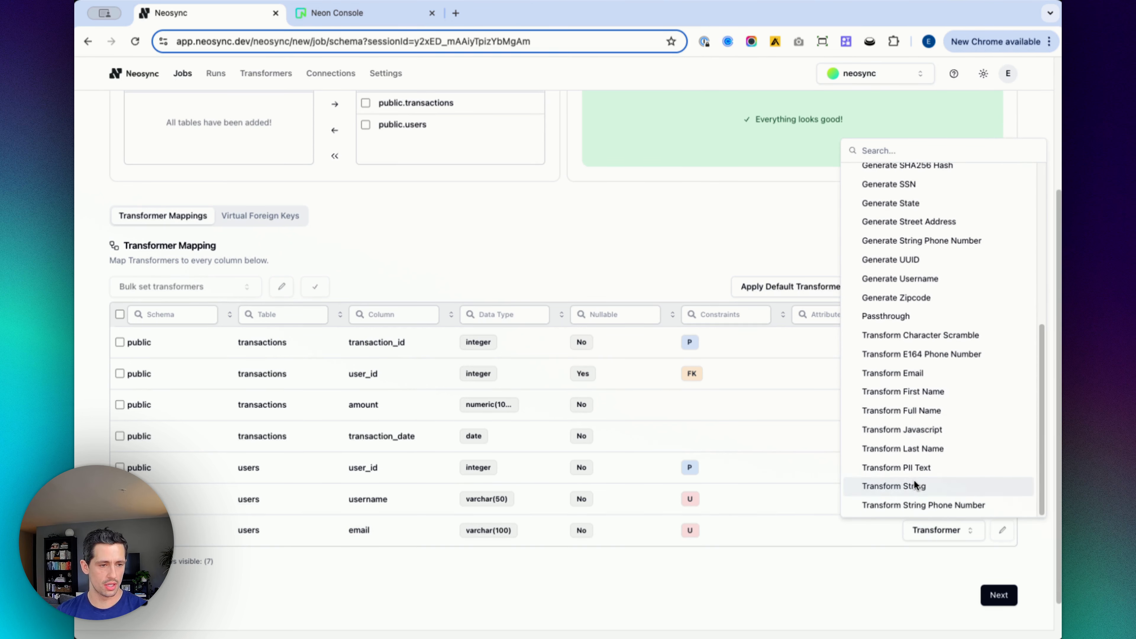
{"action": "left_click", "coordinate": [922, 372]}
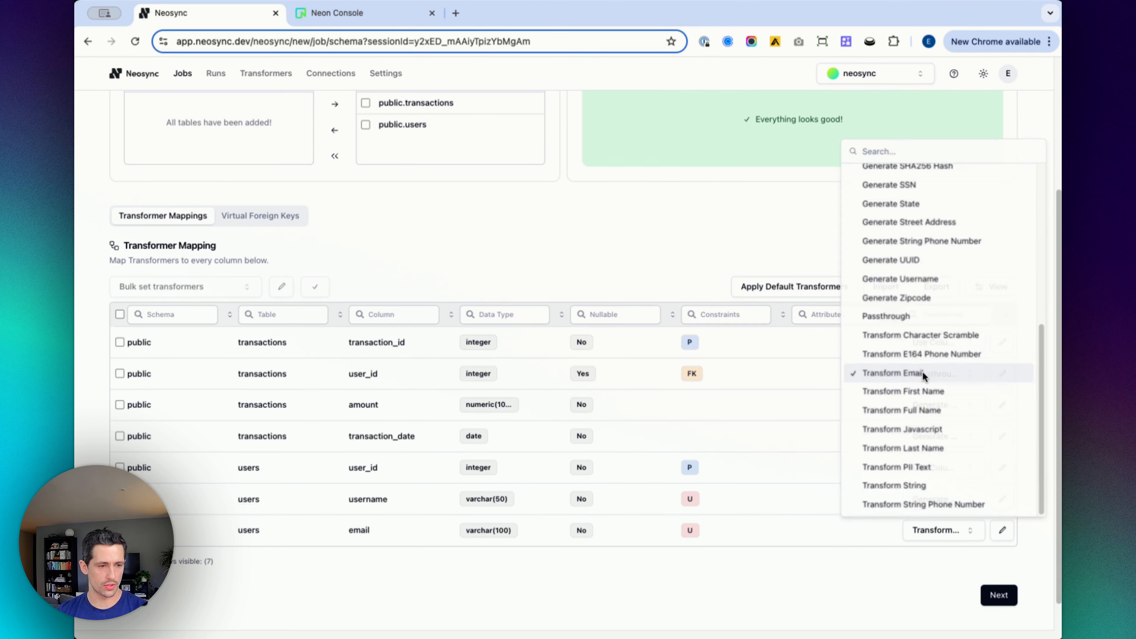
Step: Configure the email transformer to preserve the domain and use the fullname email type, and save it
{"action": "left_click", "coordinate": [1002, 530]}
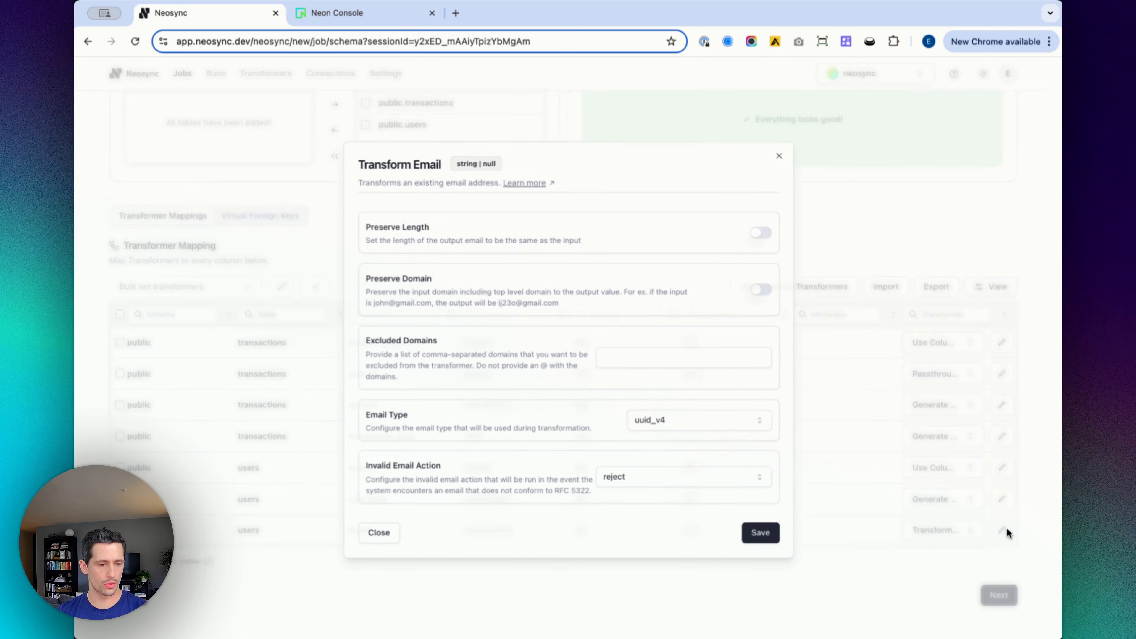
{"action": "left_click", "coordinate": [762, 291]}
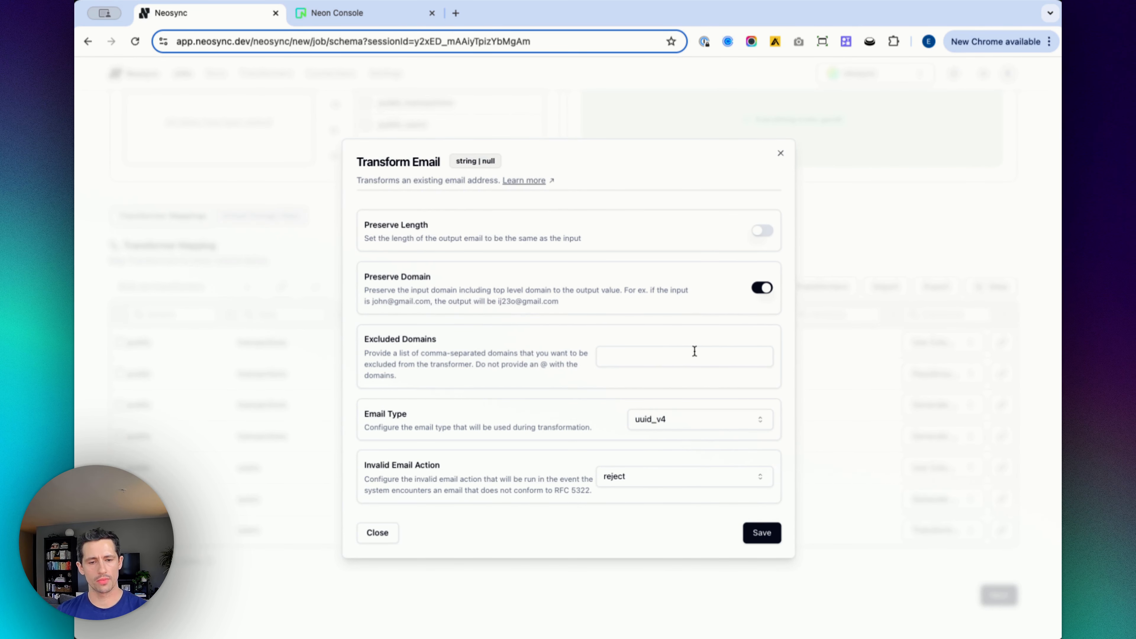
{"action": "left_click", "coordinate": [679, 420]}
{"action": "left_click", "coordinate": [666, 458]}
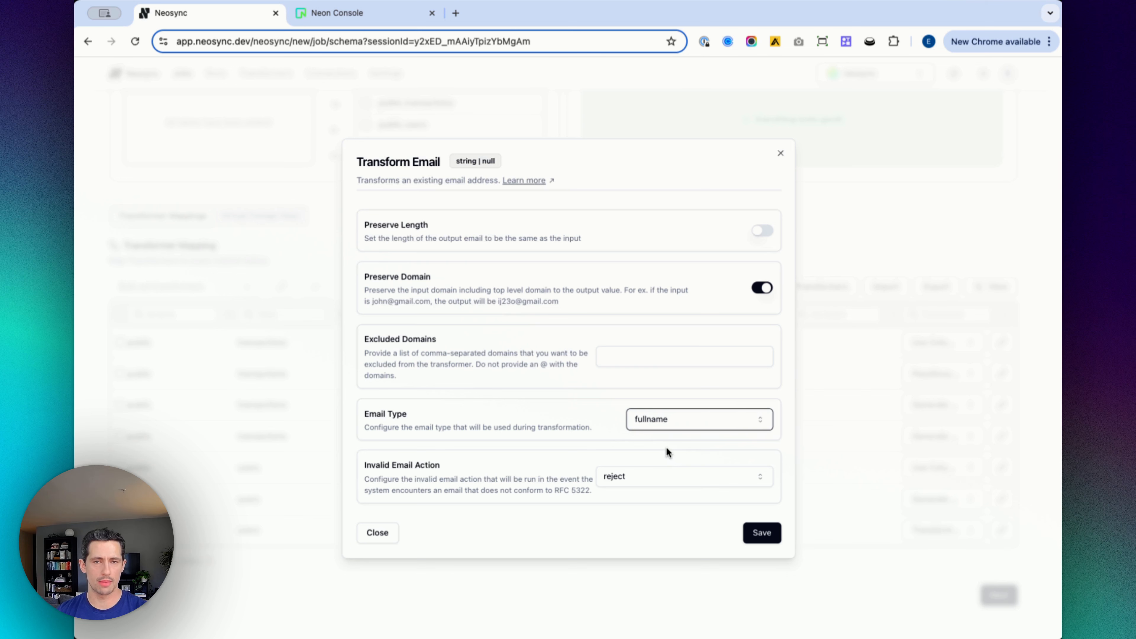
{"action": "left_click", "coordinate": [760, 534]}
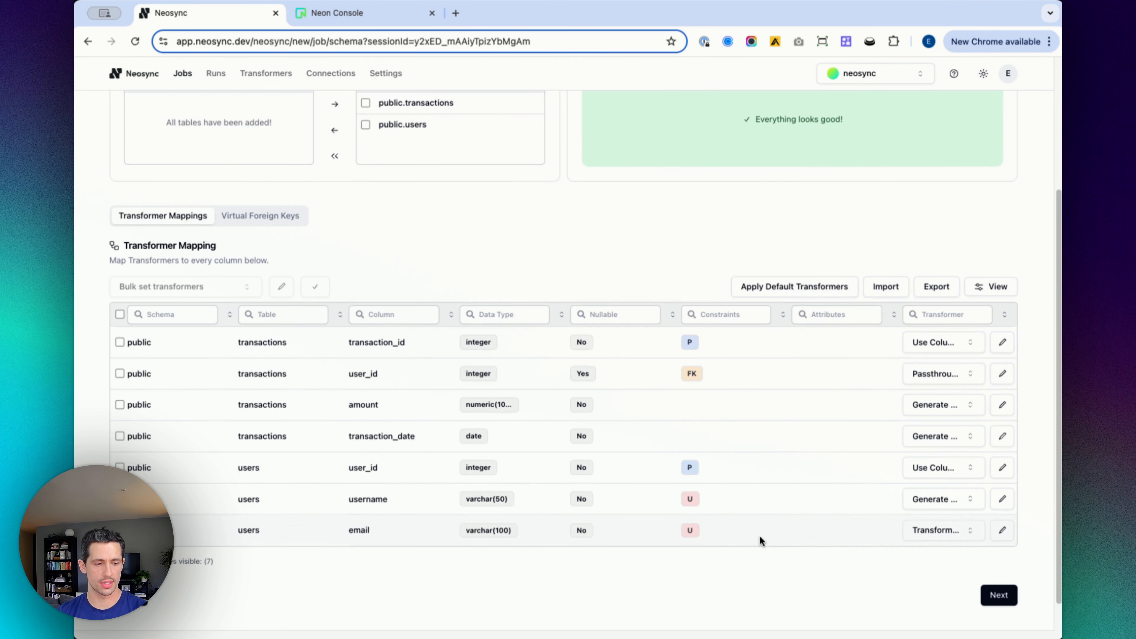
Step: Continue to the subset page and save the new job without subset filters
{"action": "left_click", "coordinate": [994, 591]}
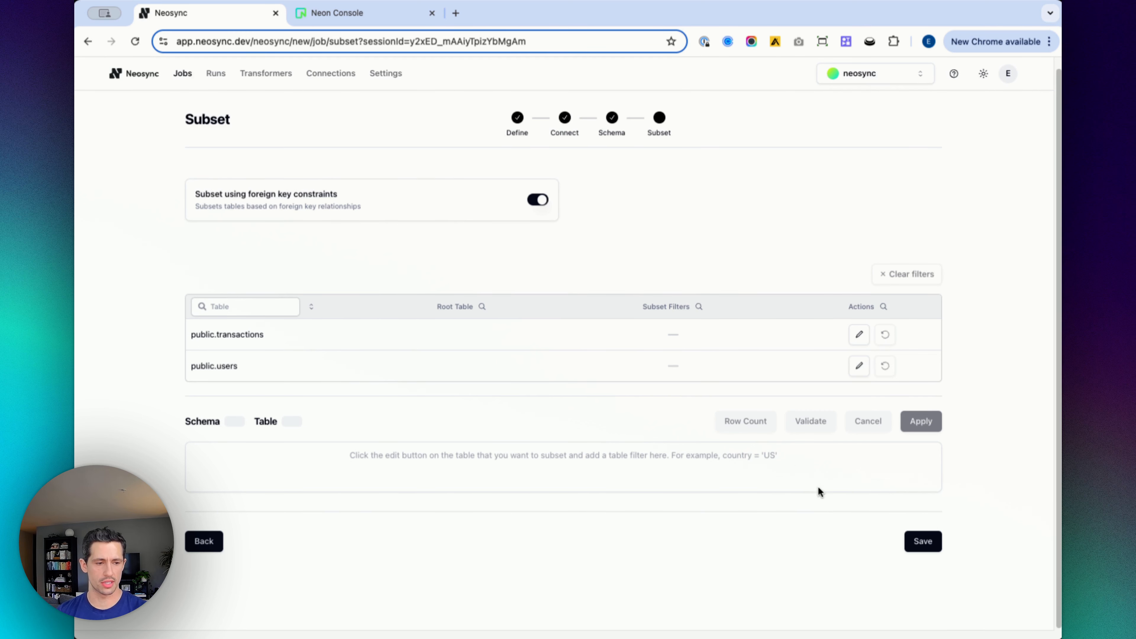
{"action": "left_click", "coordinate": [921, 543]}
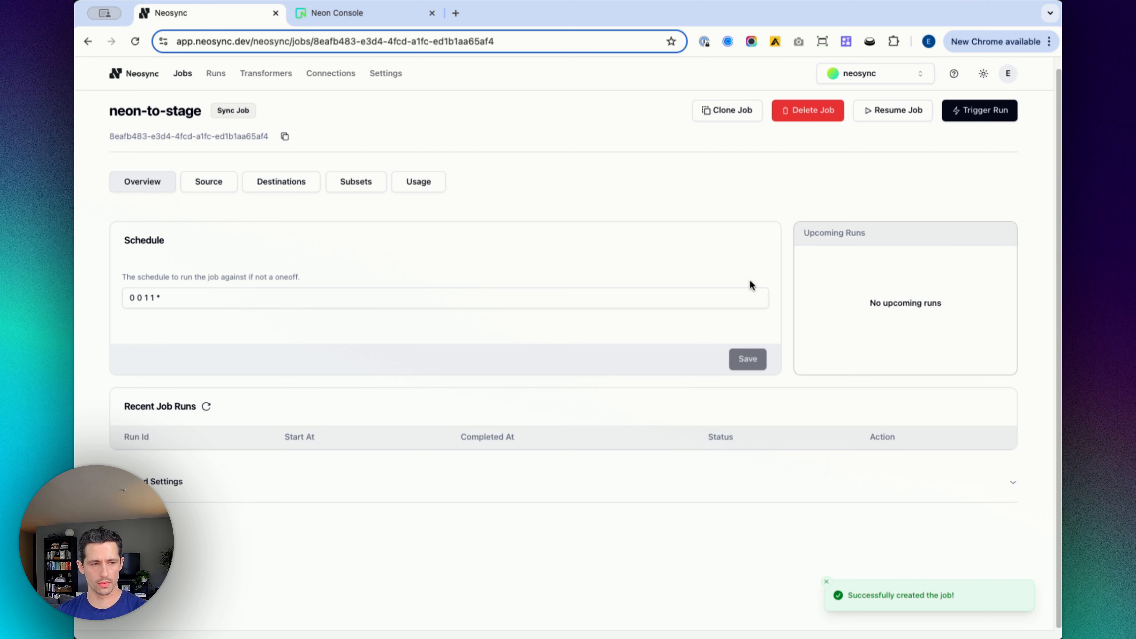
Step: Trigger a run of the job and refresh the recent job runs list to follow its status
{"action": "left_click", "coordinate": [971, 110]}
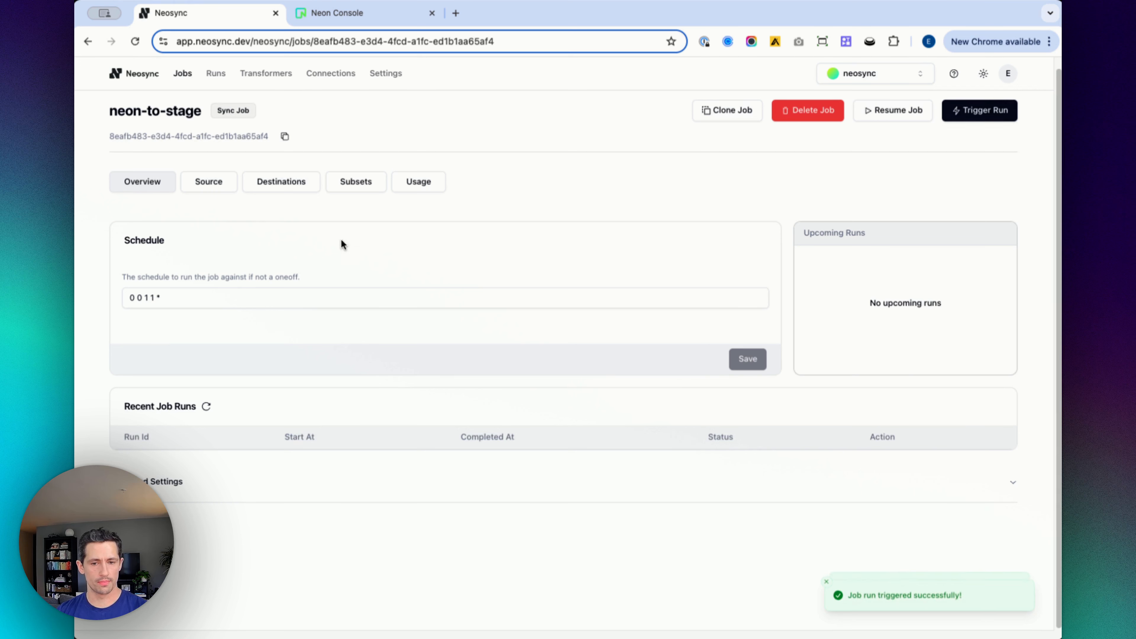
{"action": "left_click", "coordinate": [209, 410]}
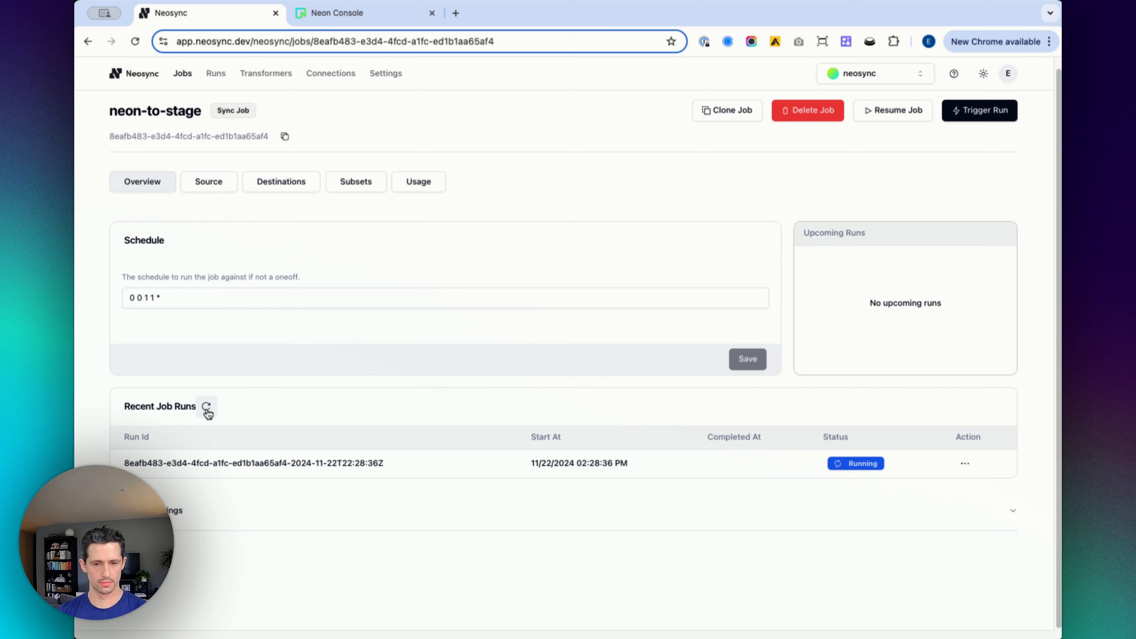
{"action": "left_click", "coordinate": [207, 408]}
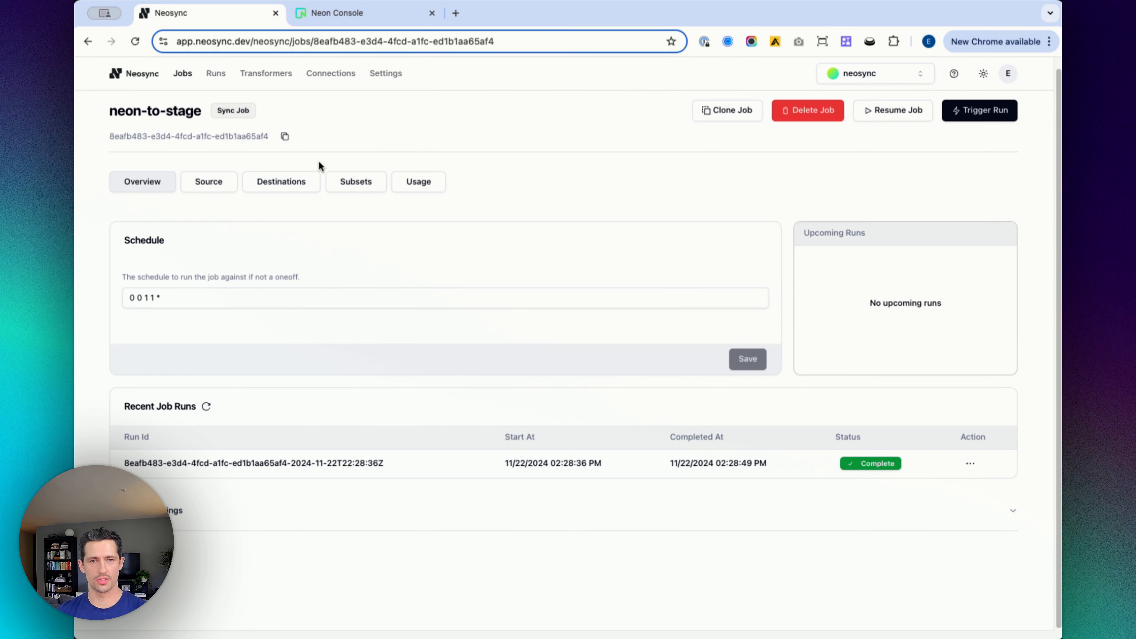
Step: Switch to the Neon Console and run the users query against the neondb database
{"action": "left_click", "coordinate": [345, 13]}
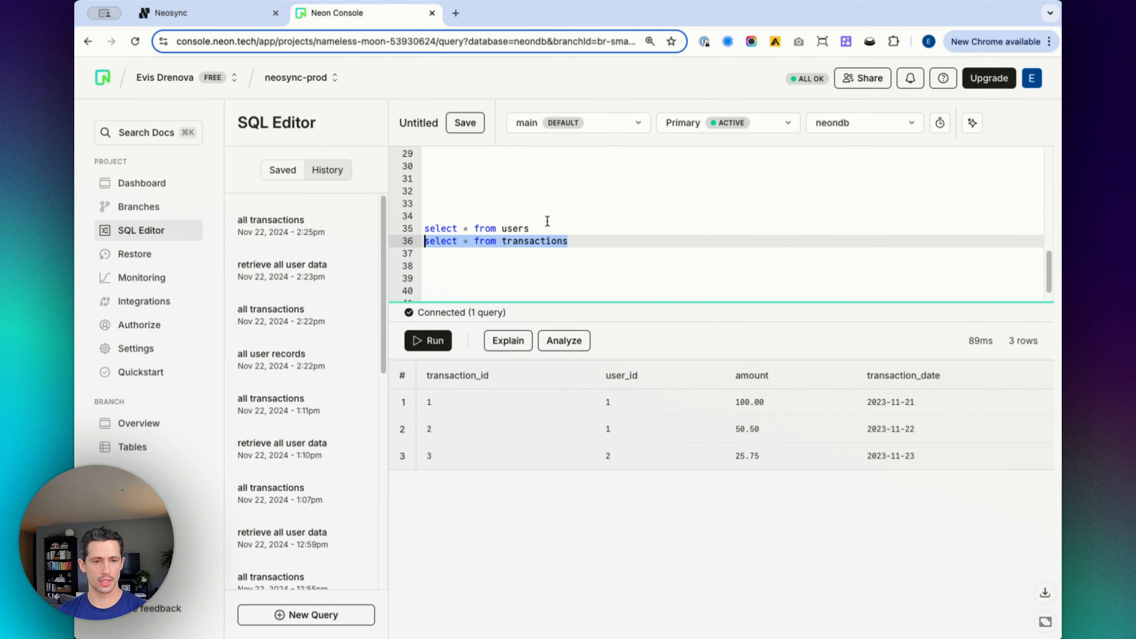
{"action": "left_click_drag", "start_coordinate": [530, 229], "coordinate": [407, 231]}
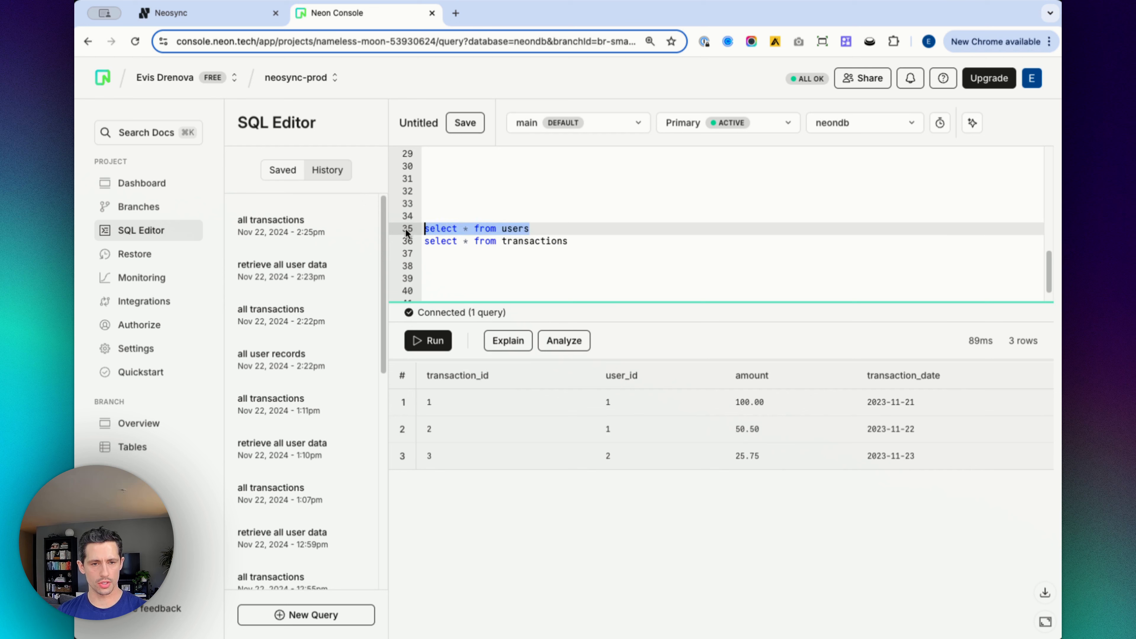
{"action": "left_click", "coordinate": [429, 341]}
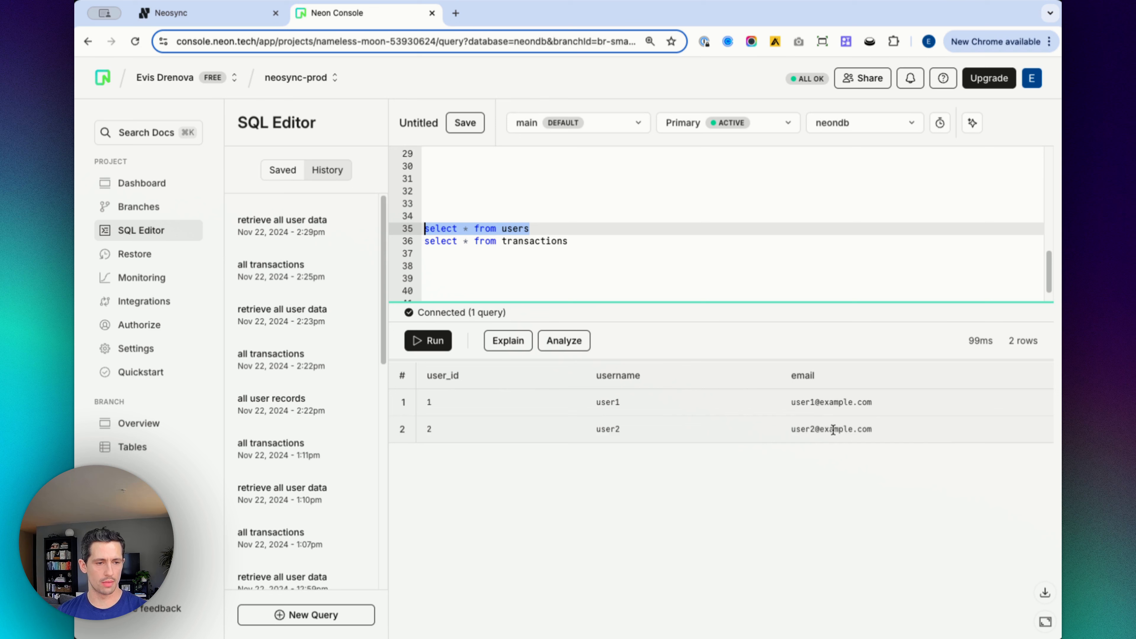
Step: Switch the SQL editor to the stage database and run the users query there
{"action": "left_click", "coordinate": [852, 123]}
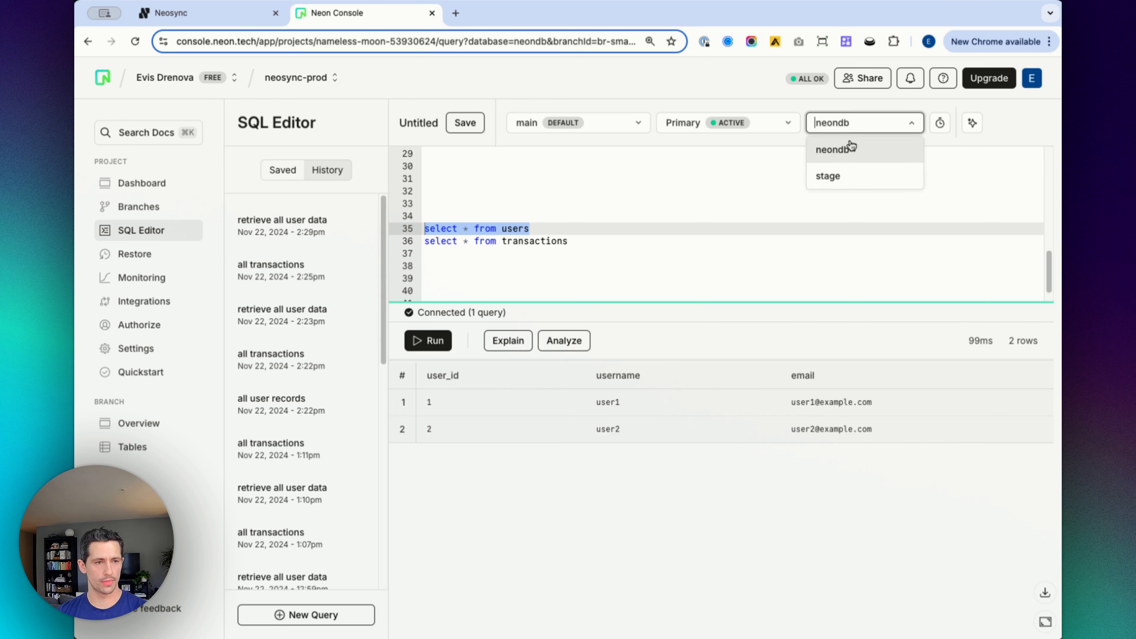
{"action": "left_click", "coordinate": [848, 178]}
{"action": "left_click", "coordinate": [538, 241]}
{"action": "left_click_drag", "start_coordinate": [530, 228], "coordinate": [401, 227]}
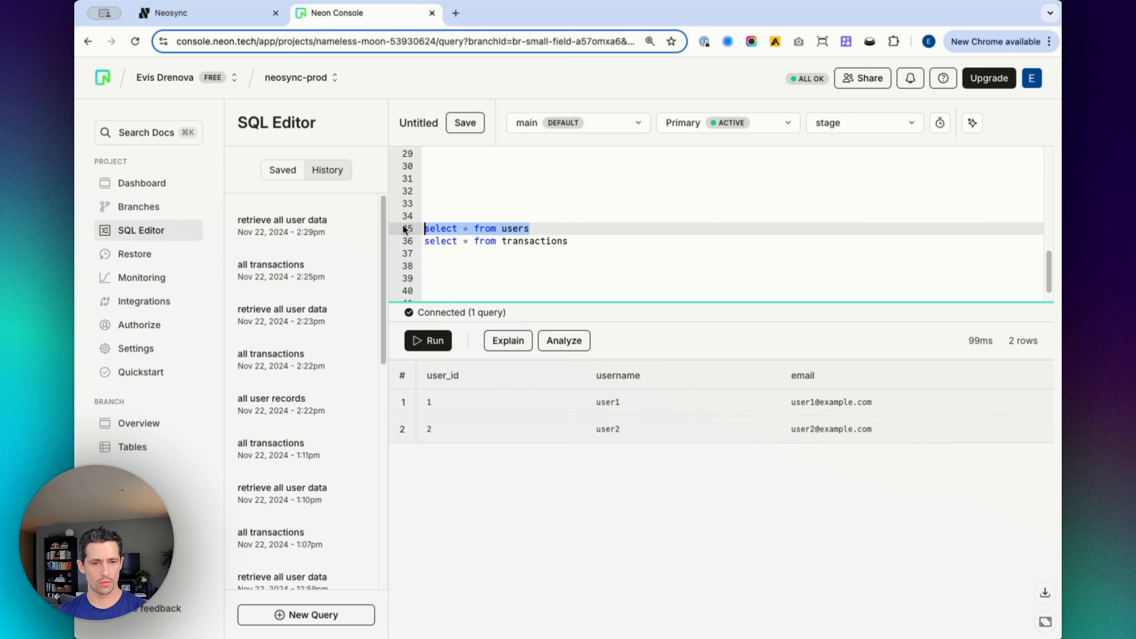
{"action": "left_click", "coordinate": [428, 341]}
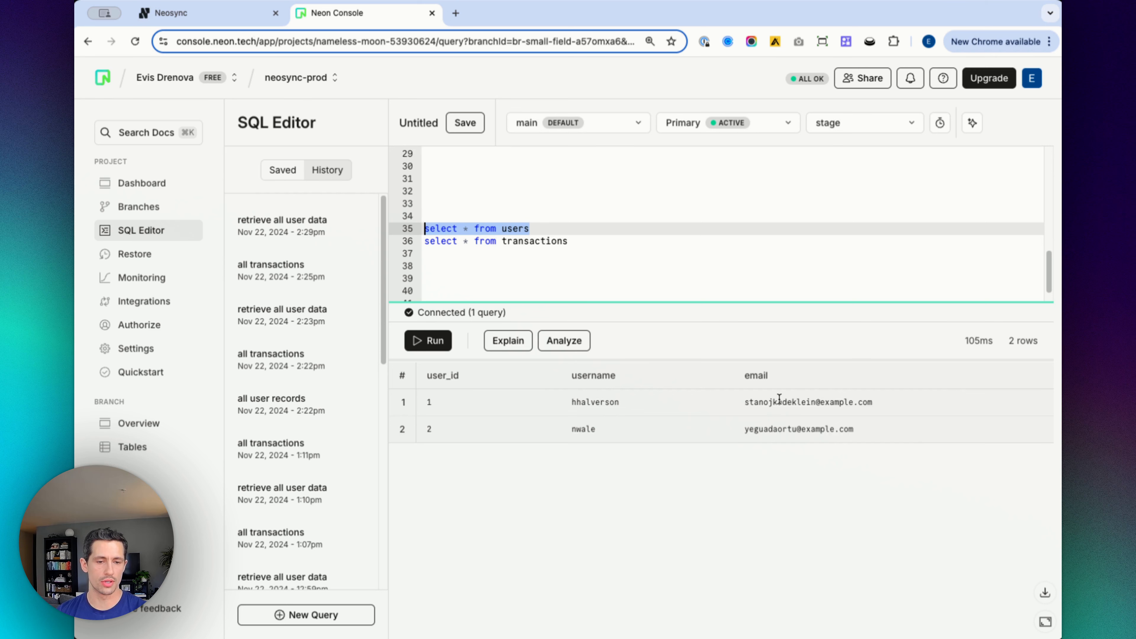
Step: Run the transactions query against the neondb database
{"action": "left_click_drag", "start_coordinate": [585, 238], "coordinate": [395, 245]}
{"action": "left_click", "coordinate": [897, 123]}
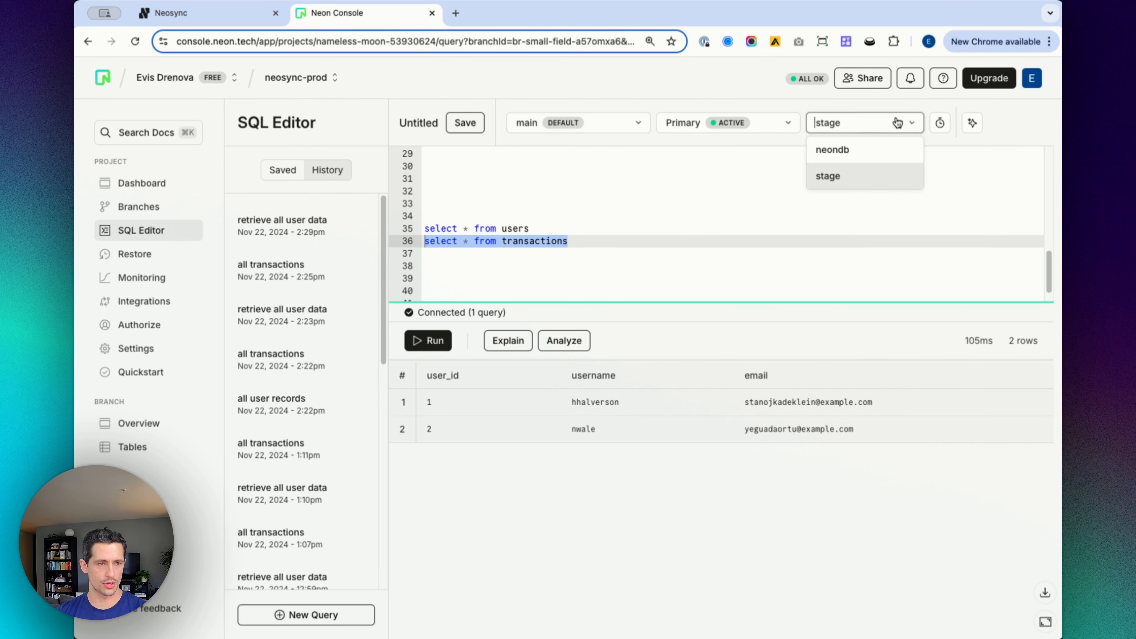
{"action": "left_click", "coordinate": [863, 150]}
{"action": "left_click", "coordinate": [431, 340]}
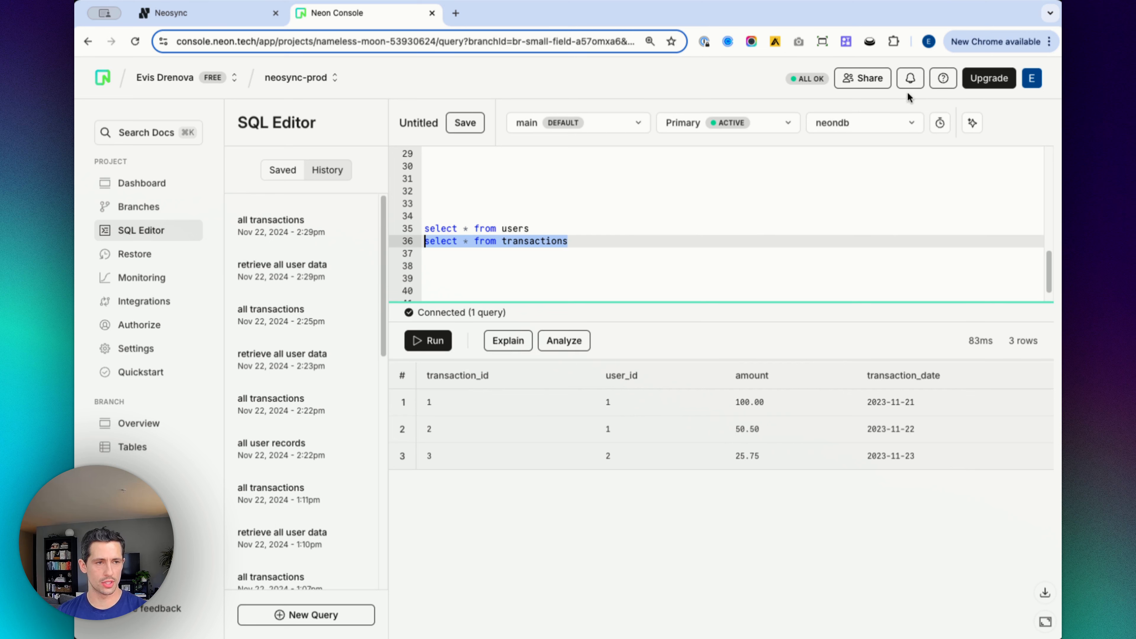
Step: Run the transactions query against the stage database
{"action": "left_click", "coordinate": [876, 121]}
{"action": "left_click", "coordinate": [850, 177]}
{"action": "left_click_drag", "start_coordinate": [591, 241], "coordinate": [413, 241]}
{"action": "left_click", "coordinate": [432, 341]}
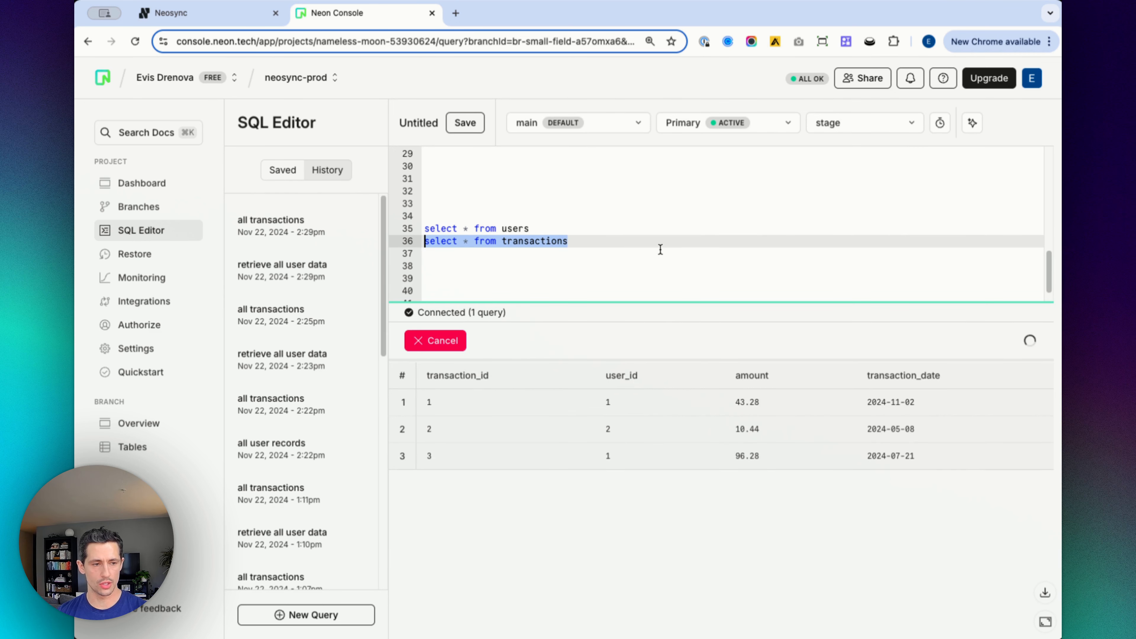